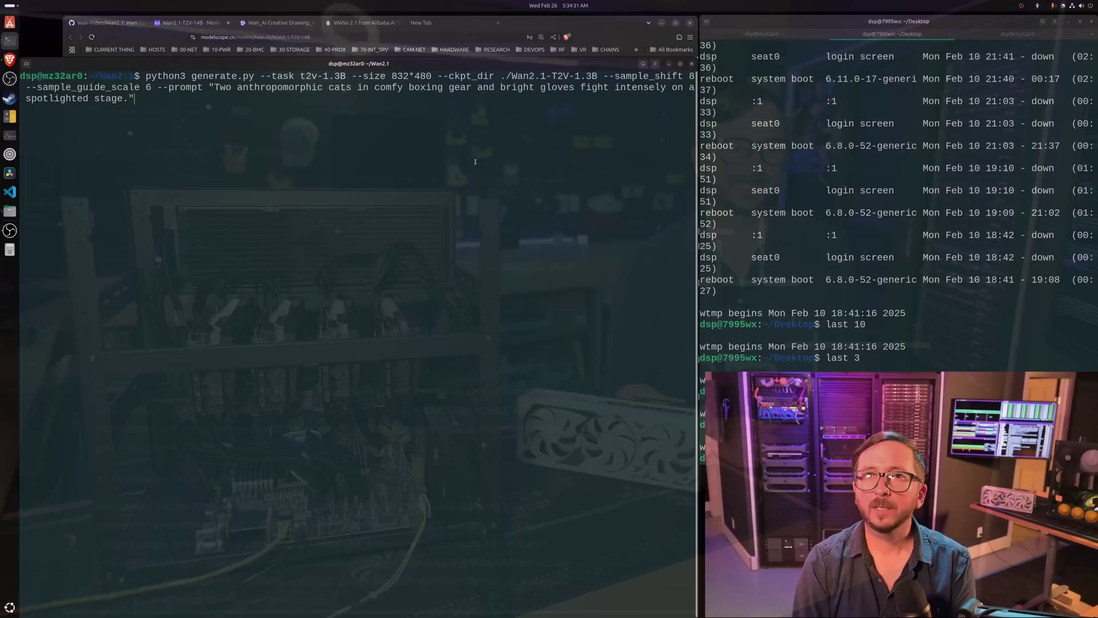
Launch the boxing-cats generation, show nvtop GPU usage, and raise the ModelScope model page.
key(Return)
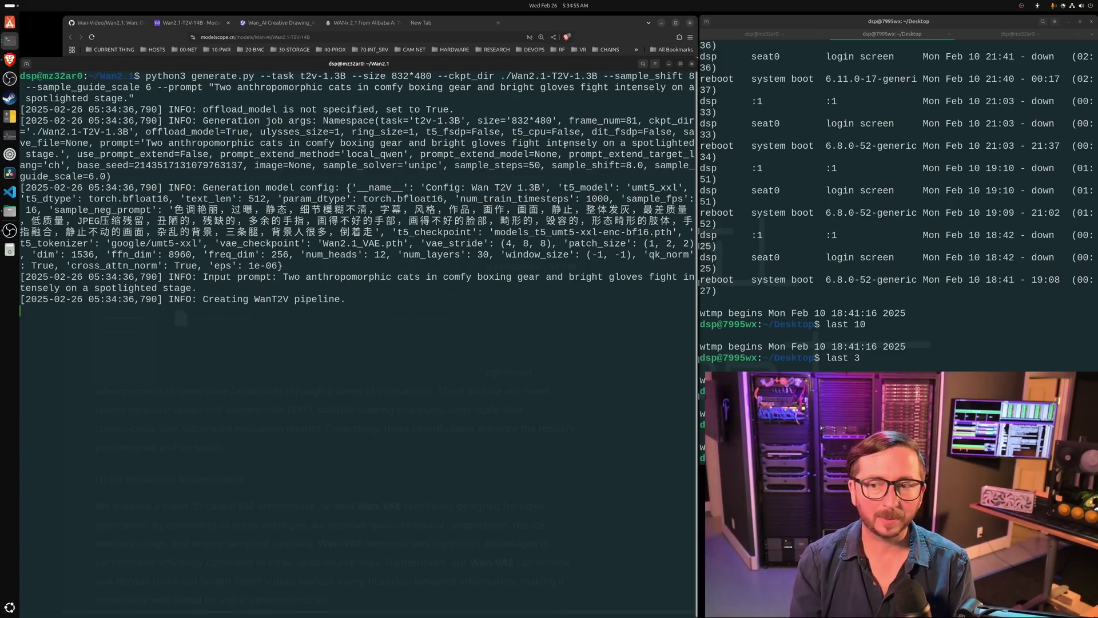
click(729, 36)
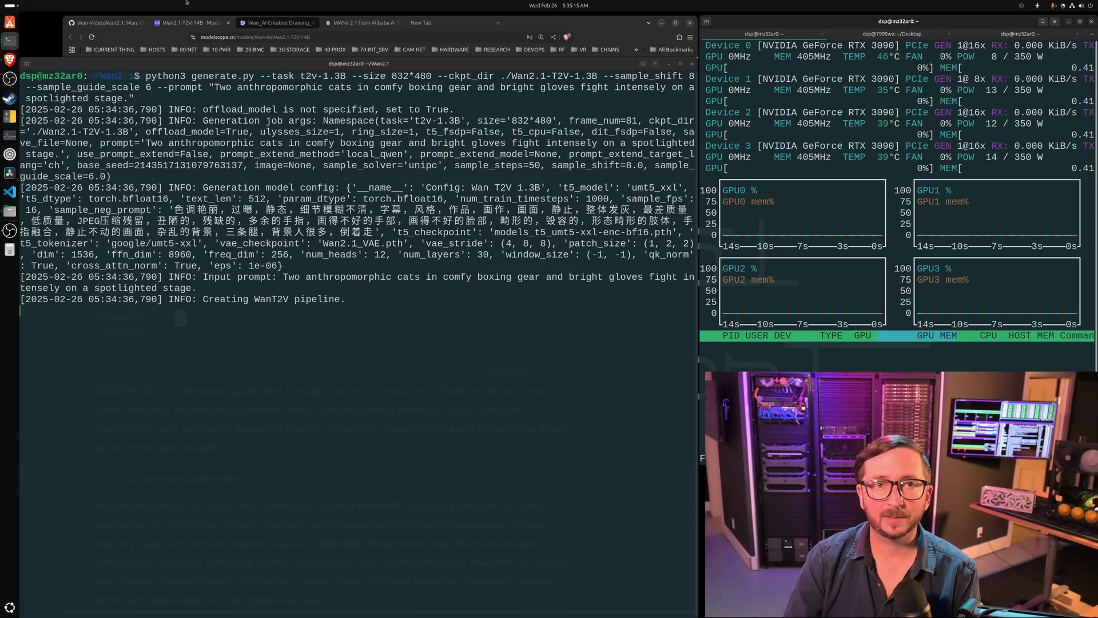
click(572, 23)
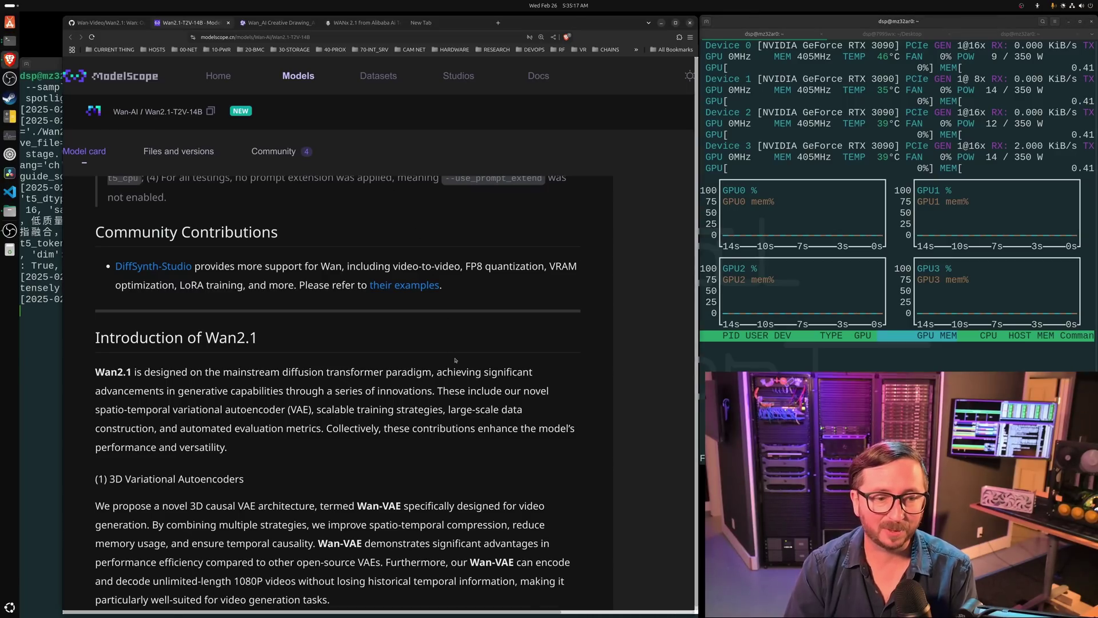
Scroll the Wan2.1 model card to the architecture table, then check the generation log.
scroll(456, 360, down, 12)
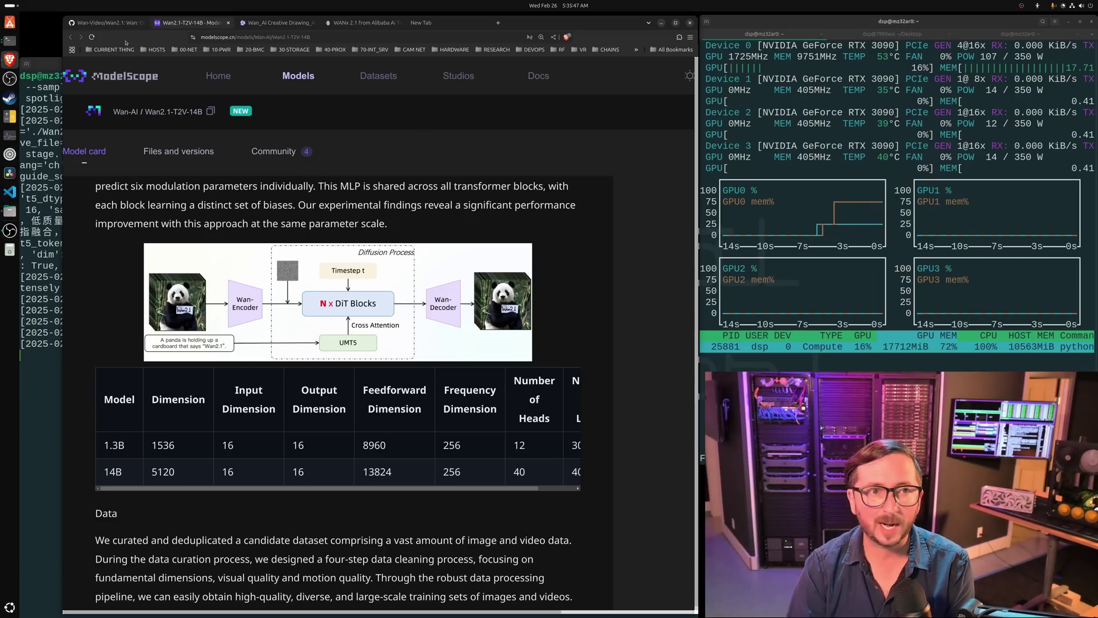
key(alt+Tab)
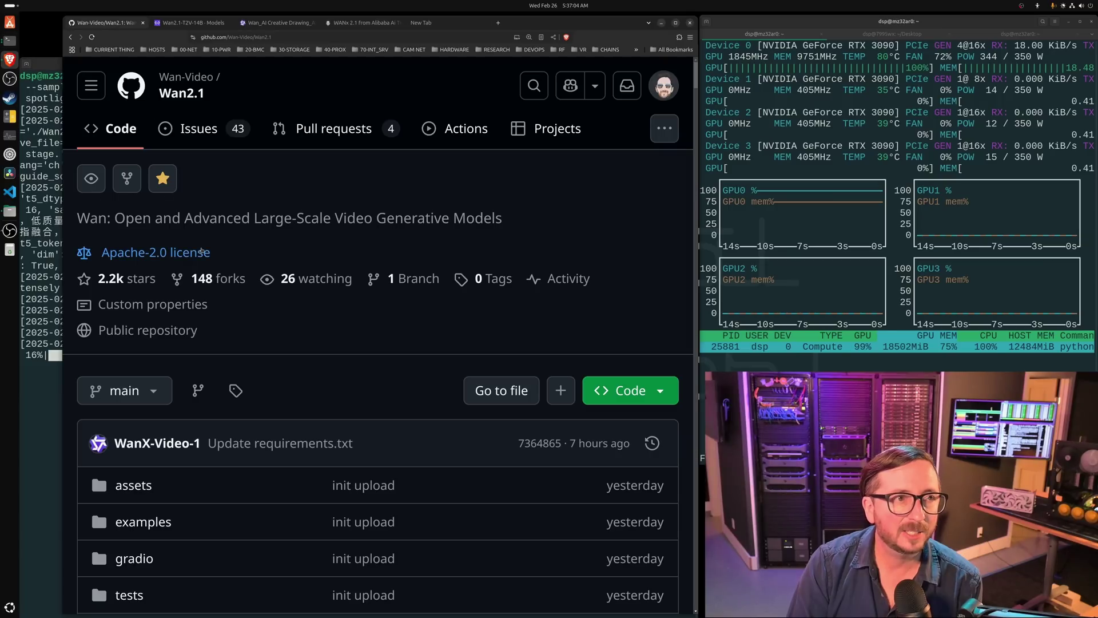
Scroll the Wan2.1 GitHub README past the key features to Video Demos.
scroll(426, 269, down, 5)
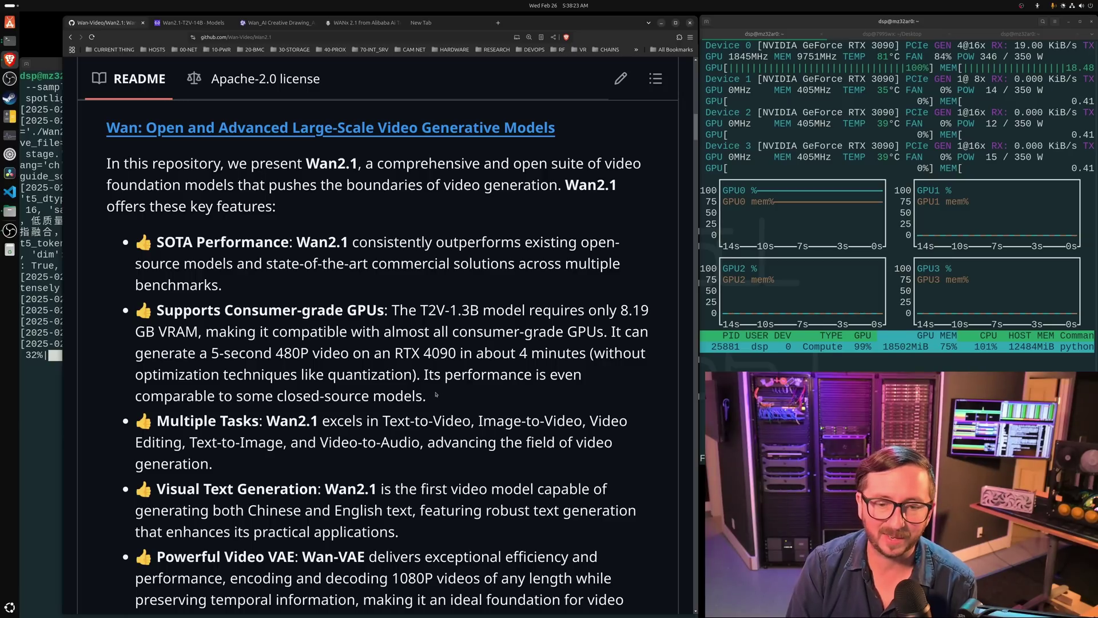
scroll(442, 393, down, 3)
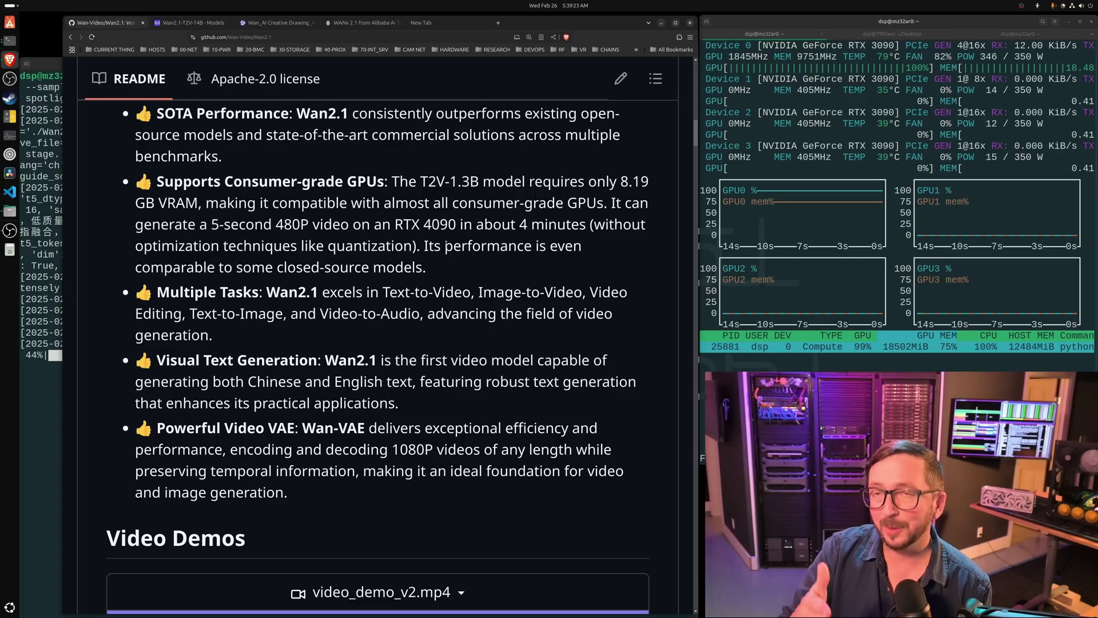
Browse wanxai.com features down to Sound Effects & Music, then check the generation at 52%.
key(ctrl+3)
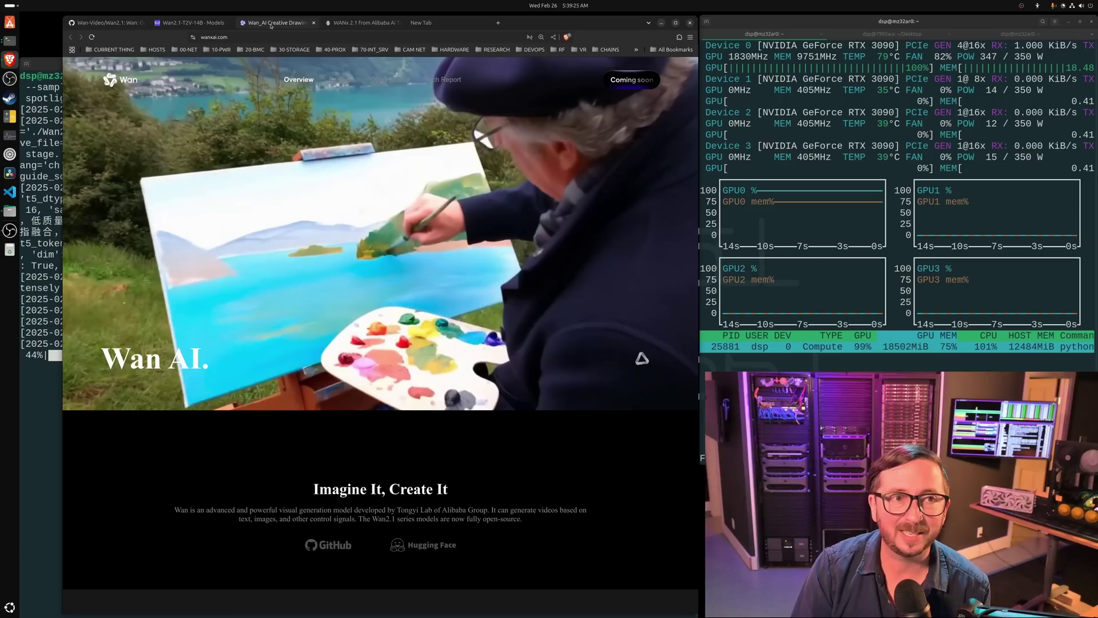
scroll(470, 261, down, 10)
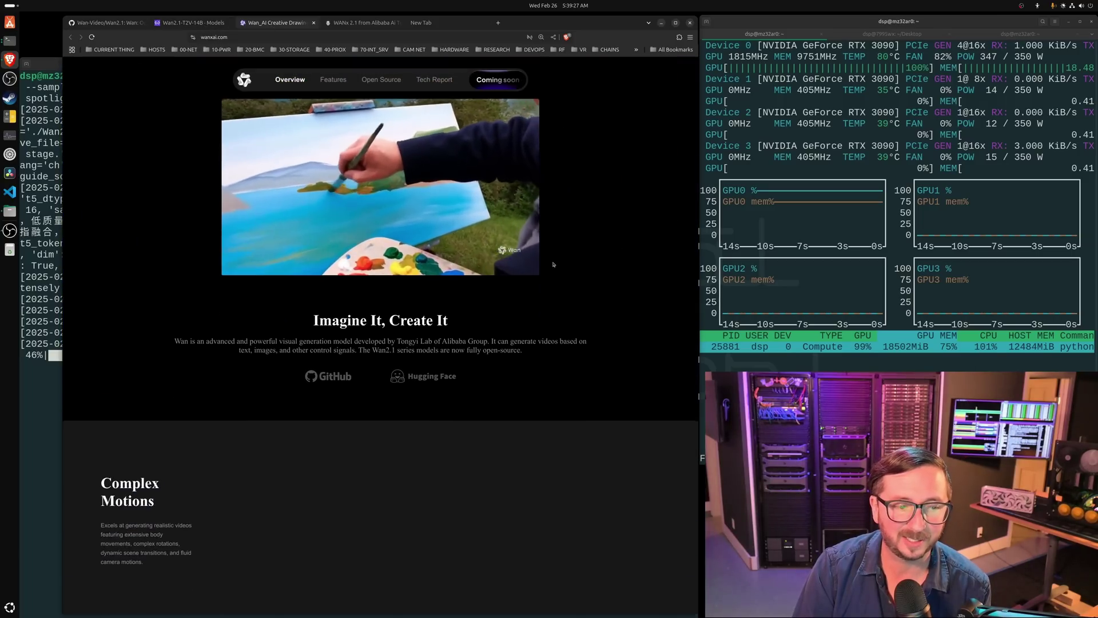
scroll(540, 272, down, 5)
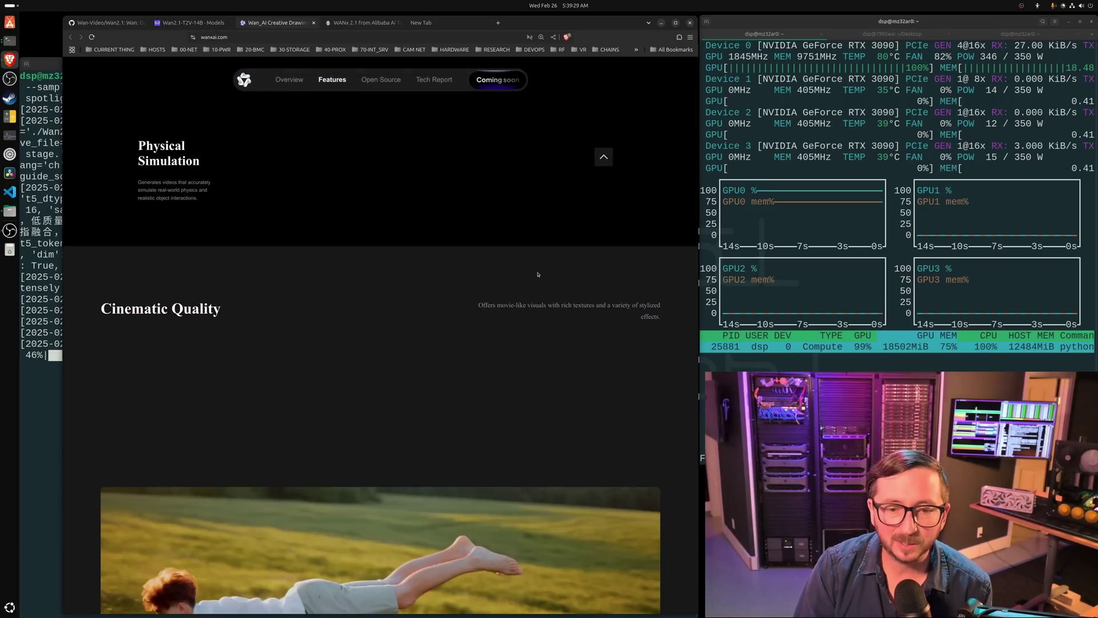
scroll(486, 297, down, 8)
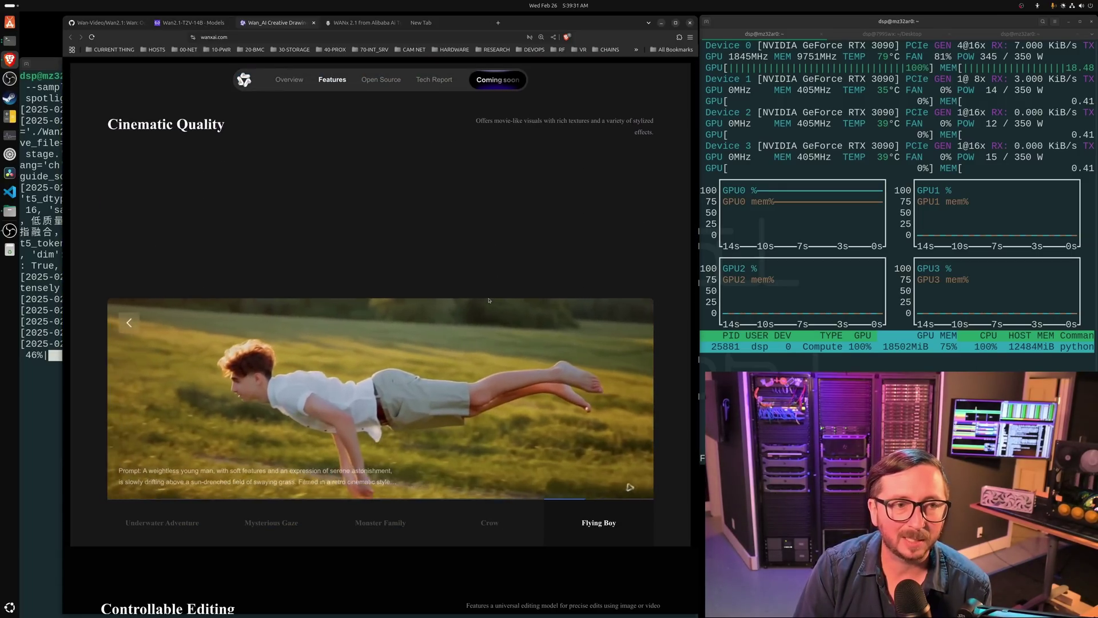
scroll(487, 301, down, 3)
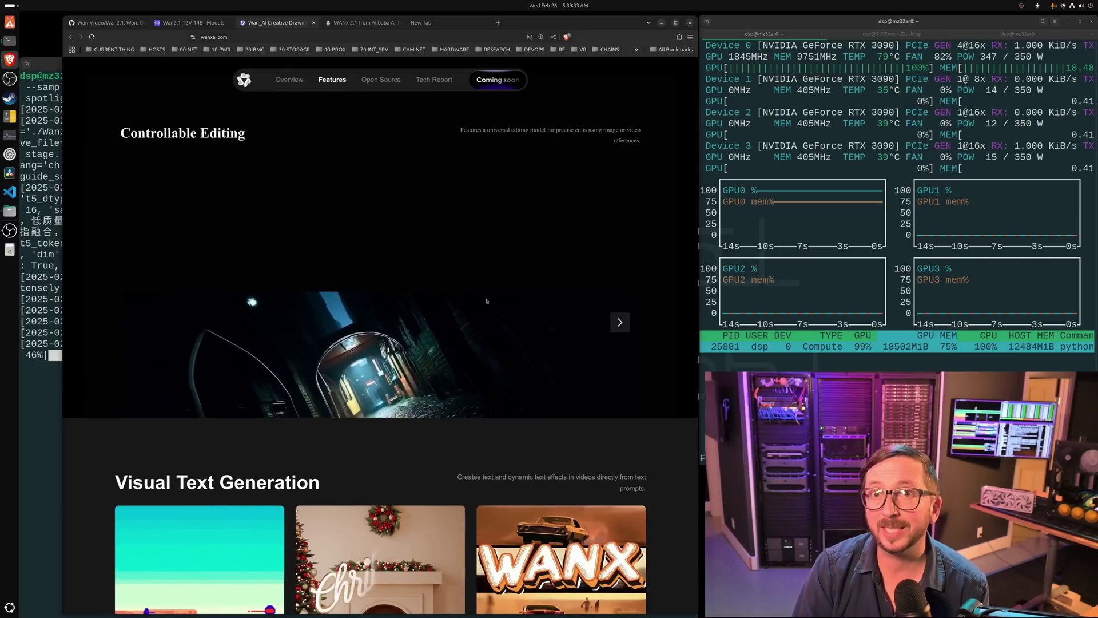
scroll(487, 301, down, 5)
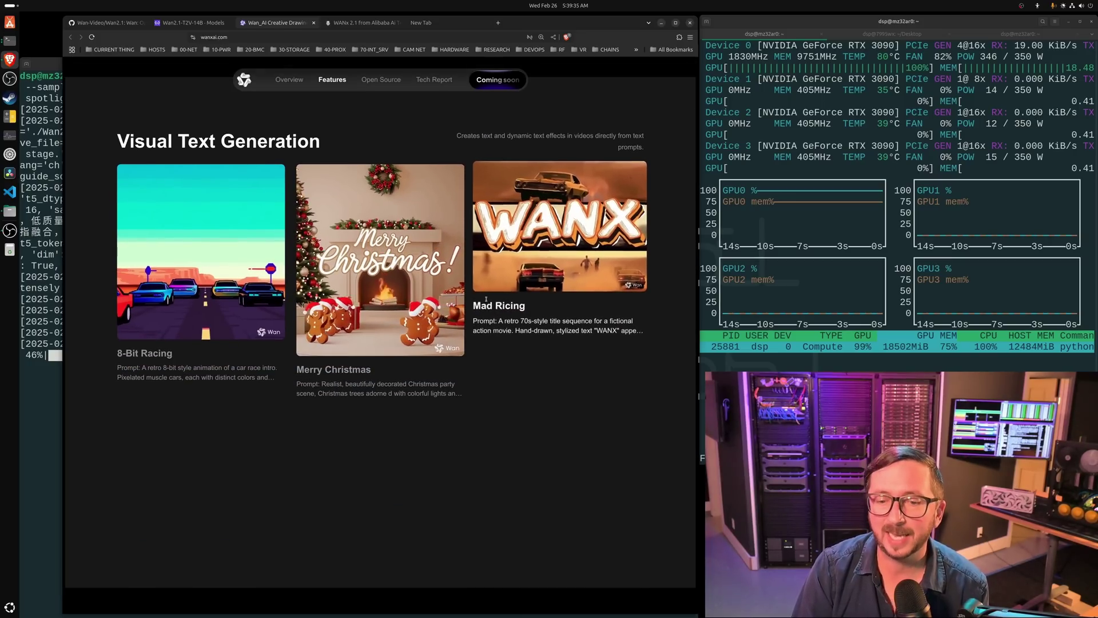
scroll(544, 348, down, 5)
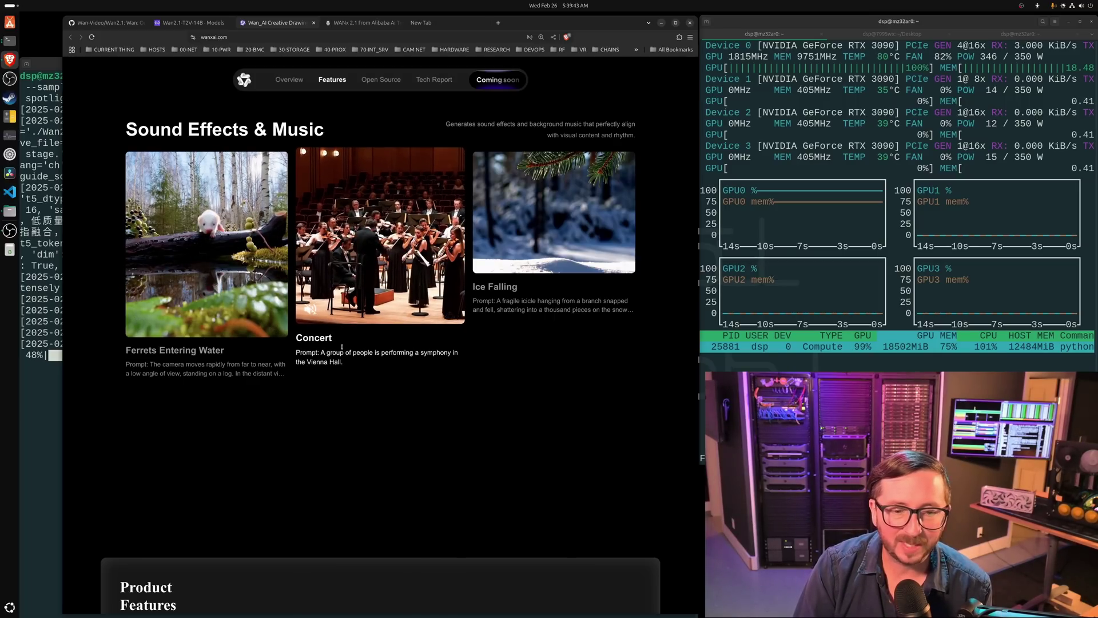
scroll(461, 395, up, 2)
key(alt+Tab)
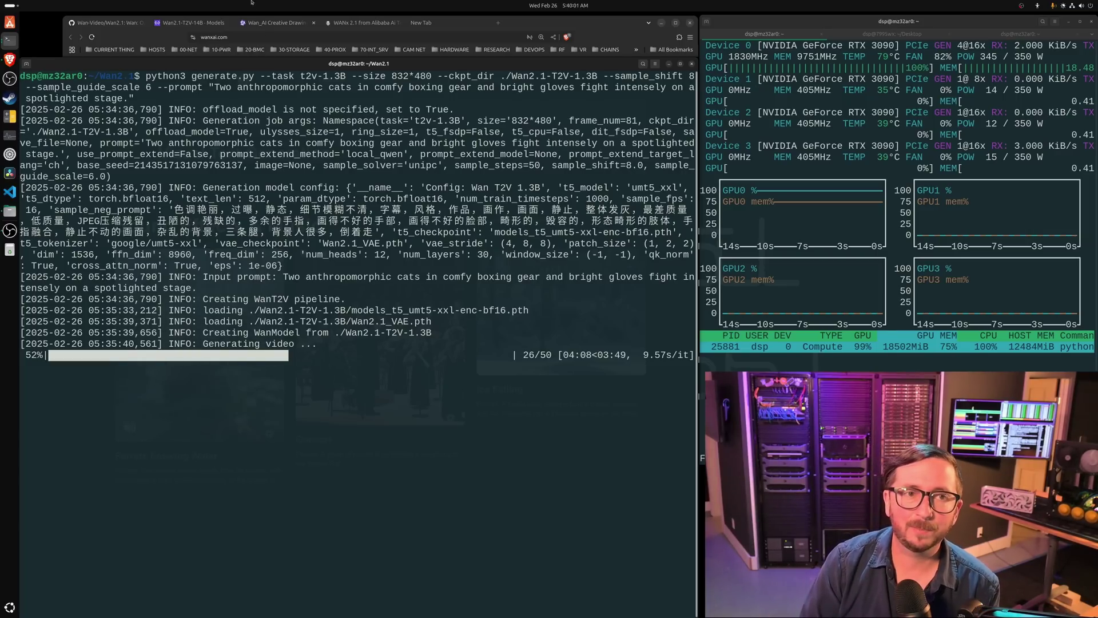
Find the ModelScope card's Computational Efficiency on Different GPUs table, then return to the terminal.
click(272, 25)
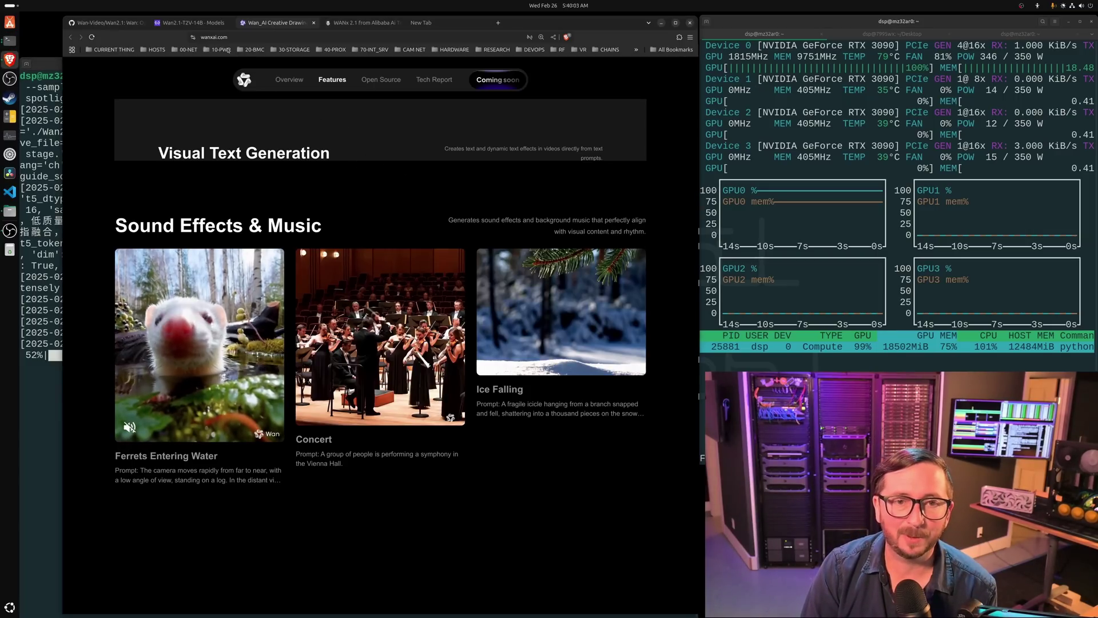
click(206, 24)
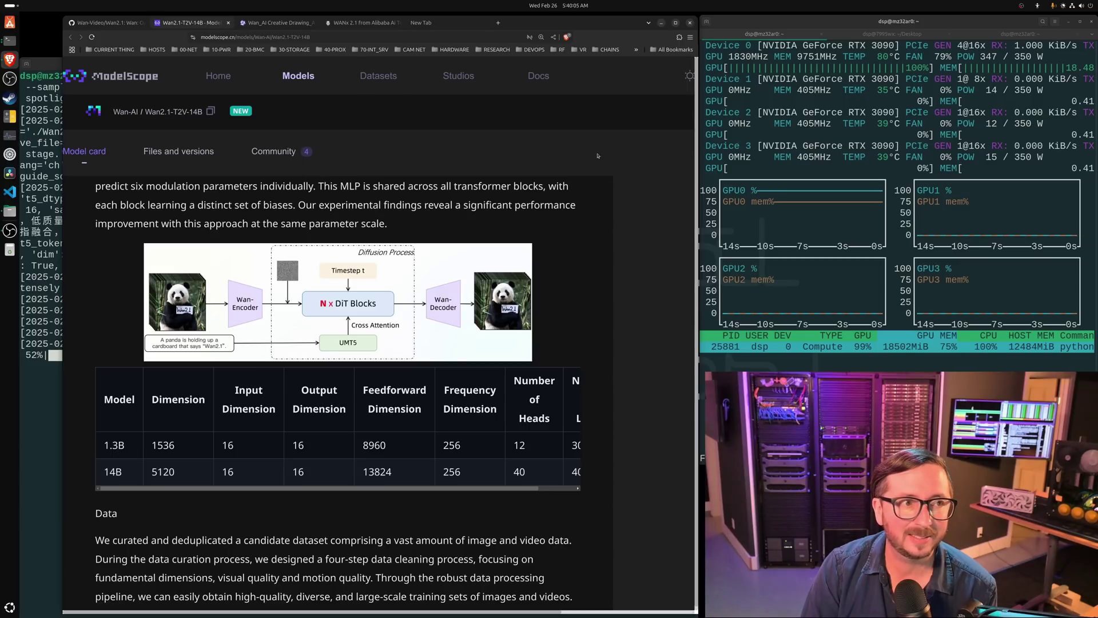
scroll(624, 350, down, 5)
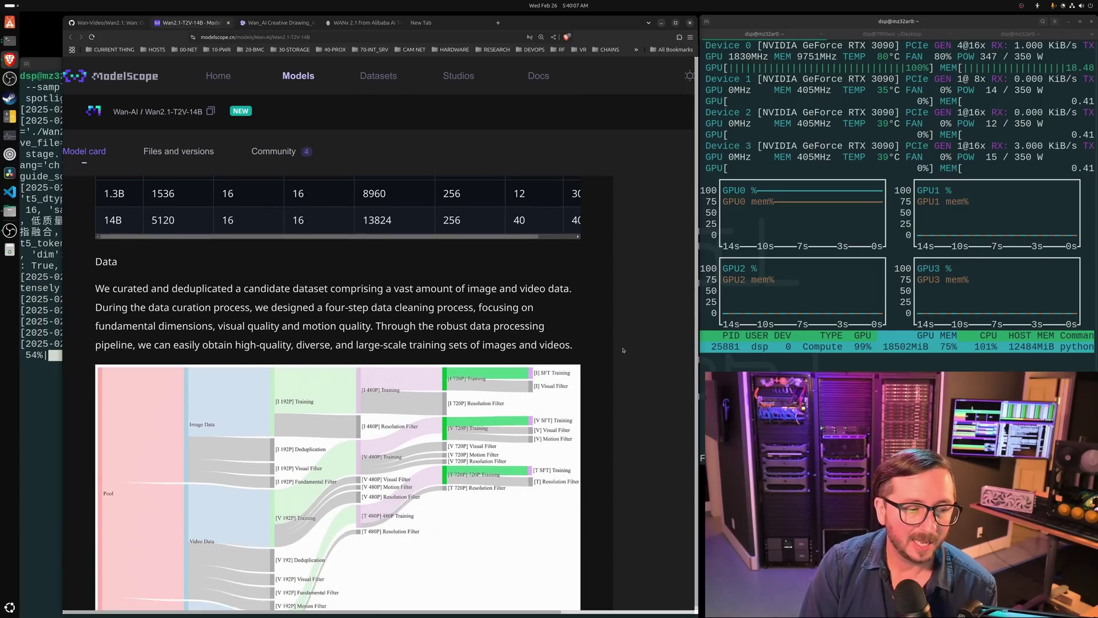
scroll(623, 350, down, 2)
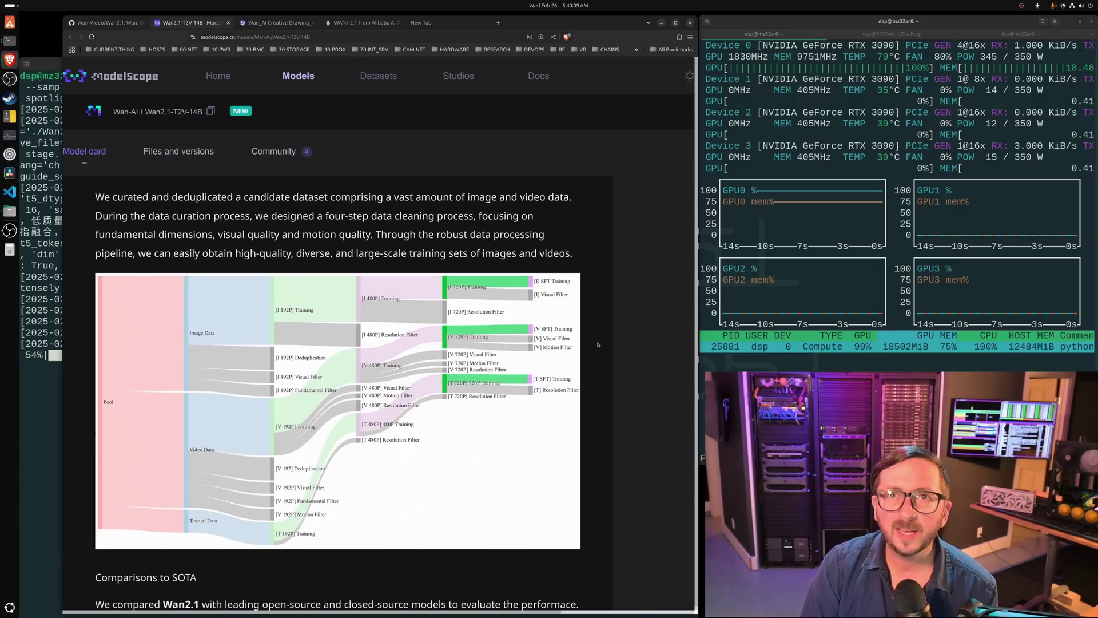
scroll(598, 344, down, 15)
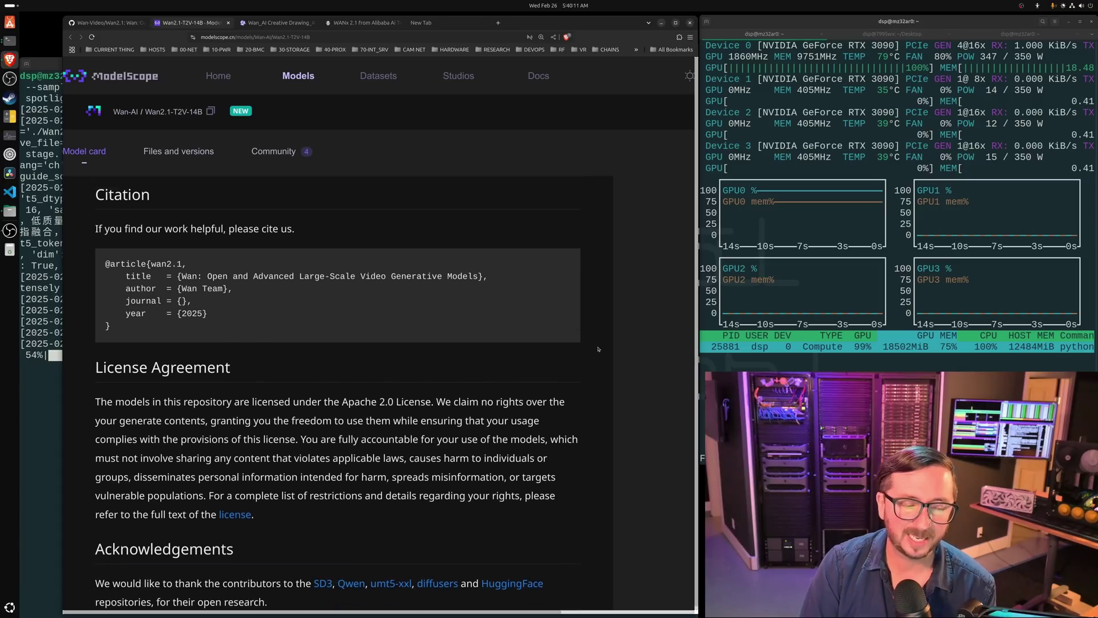
scroll(598, 349, up, 18)
scroll(598, 349, up, 15)
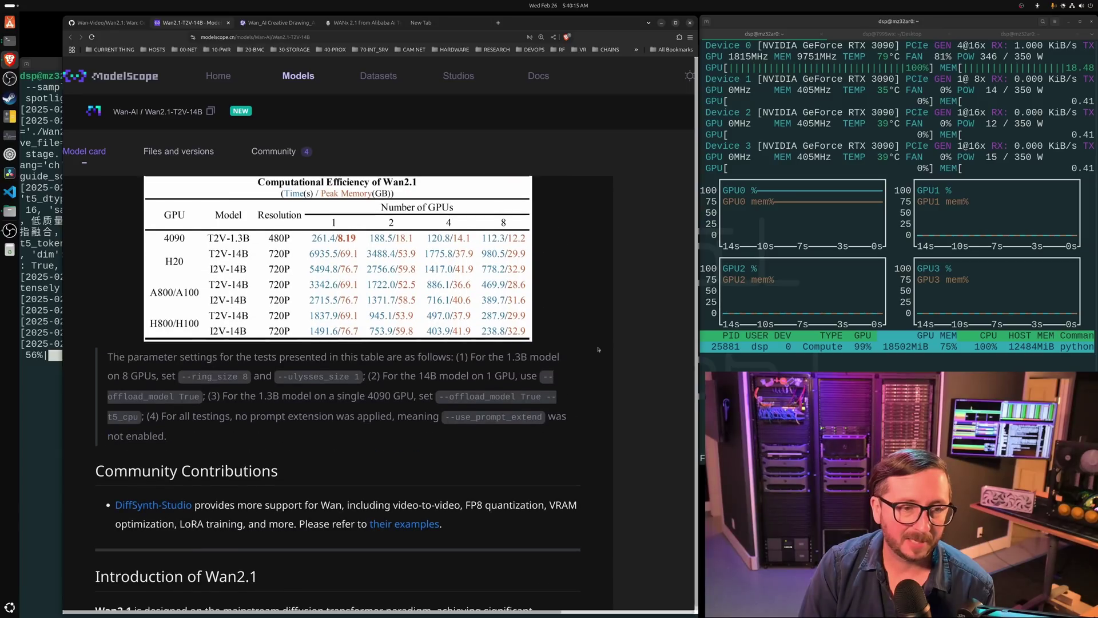
scroll(598, 349, down, 2)
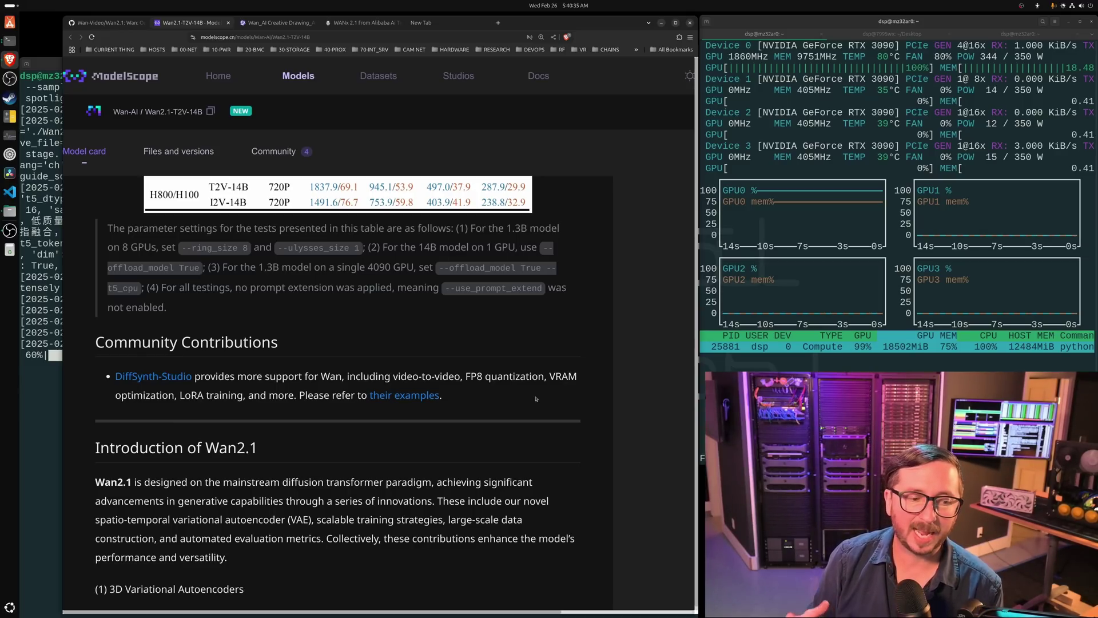
scroll(548, 376, up, 4)
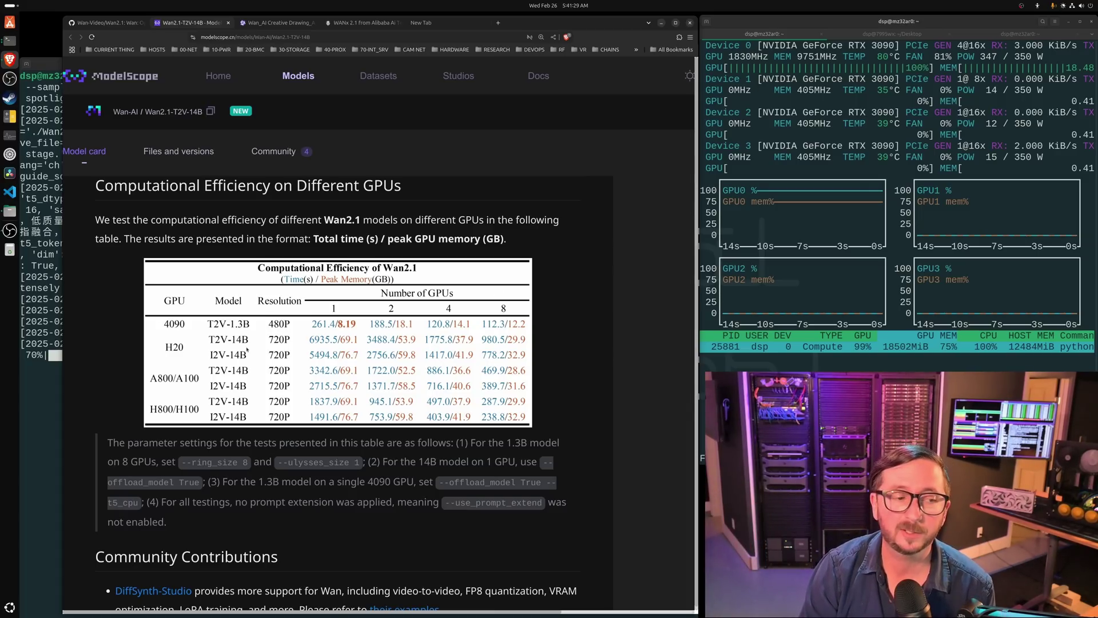
click(36, 390)
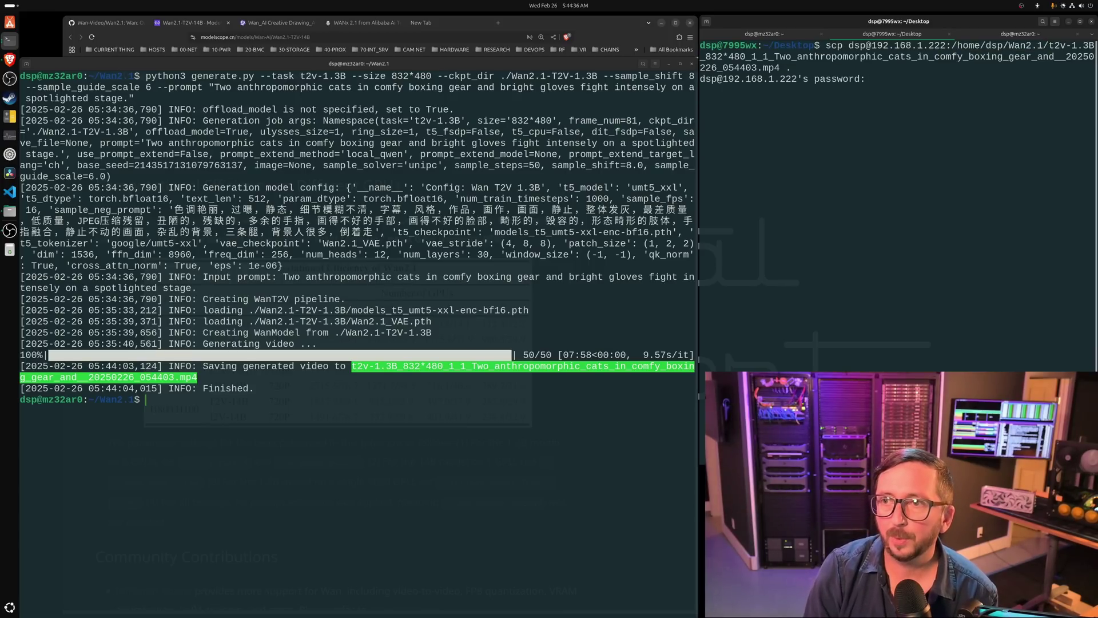
Finish the scp copy with the password and open the boxing-cats mp4 from the Desktop.
key(Return)
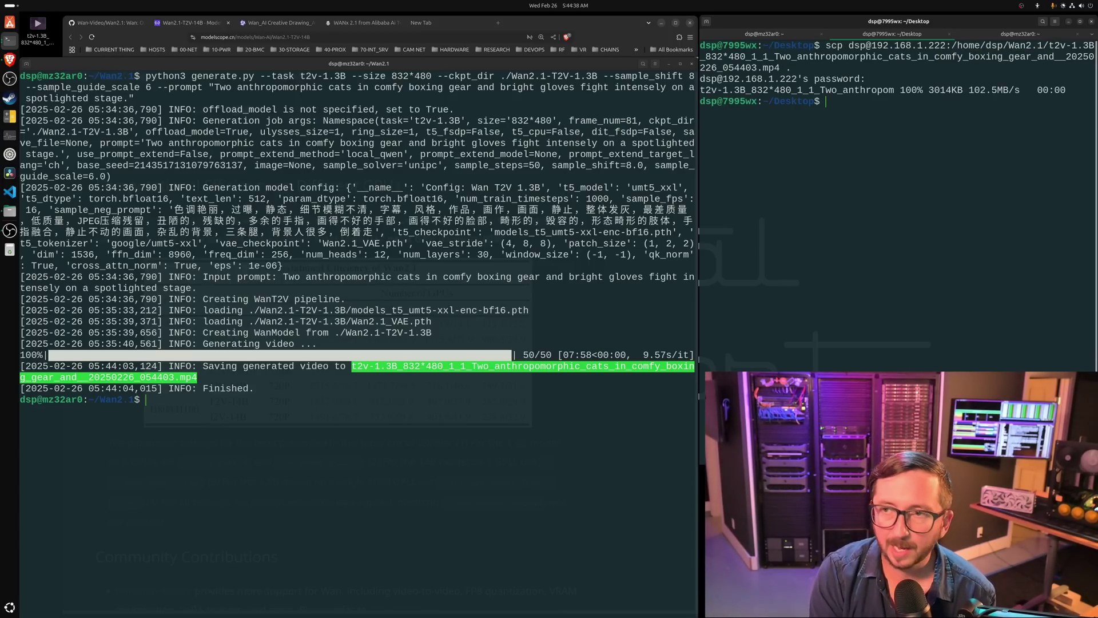
click(34, 33)
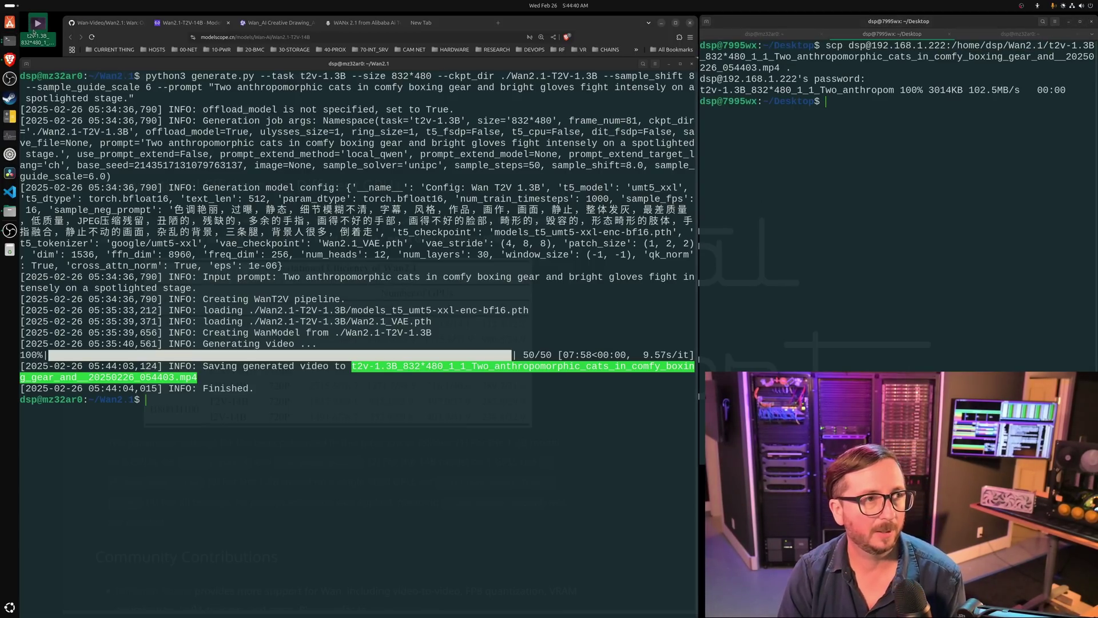
double_click(33, 34)
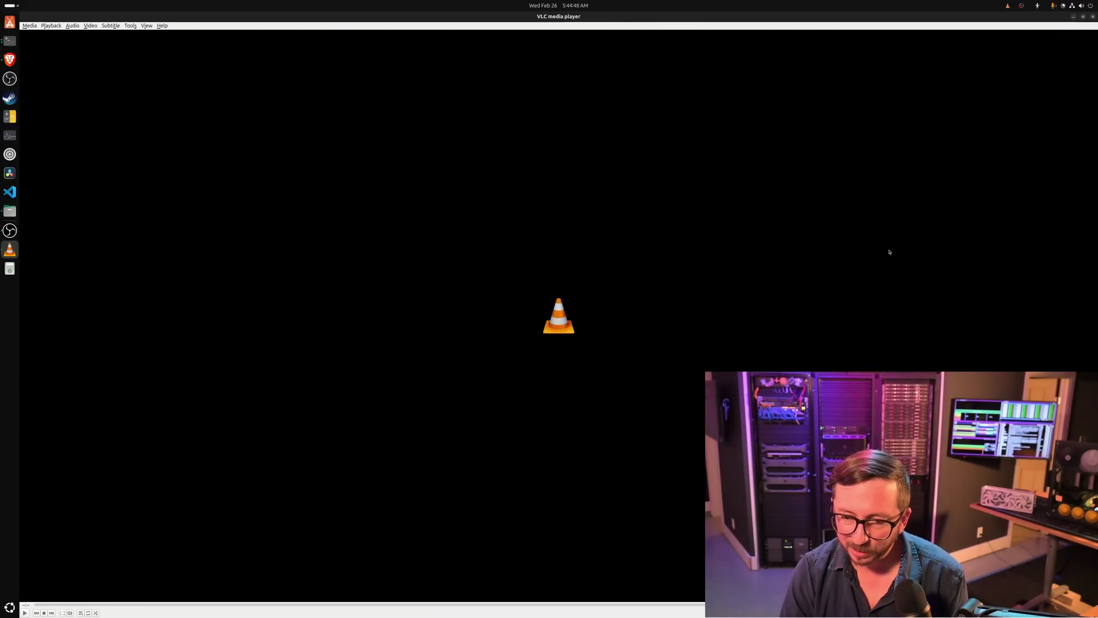
Restore, enlarge and centre the VLC window and start playing the boxing-cats clip.
click(1082, 16)
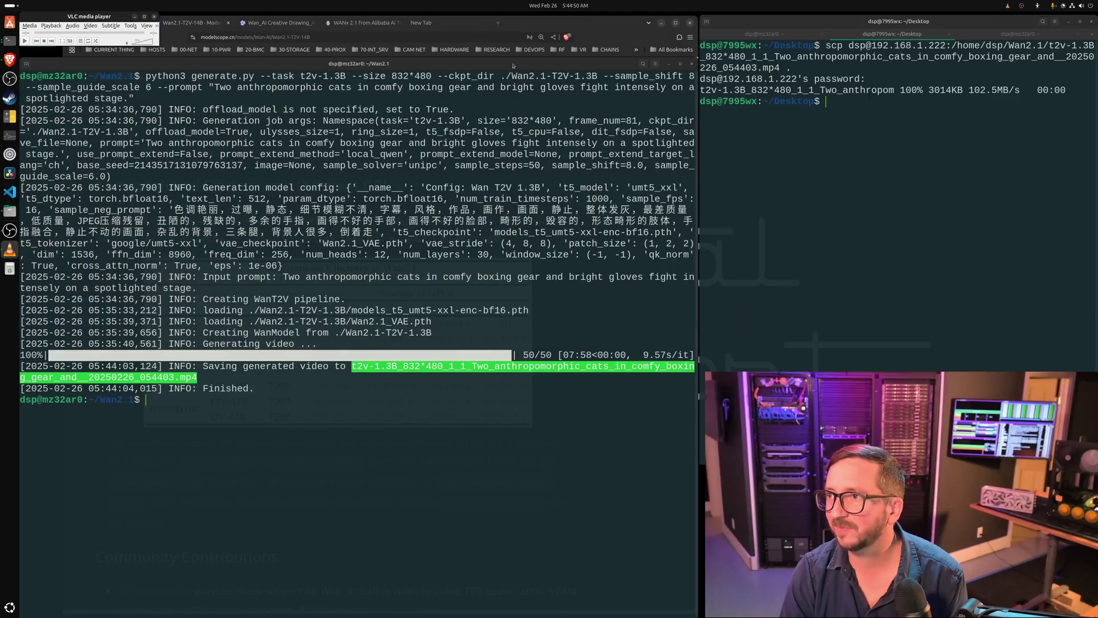
drag(159, 46, 537, 376)
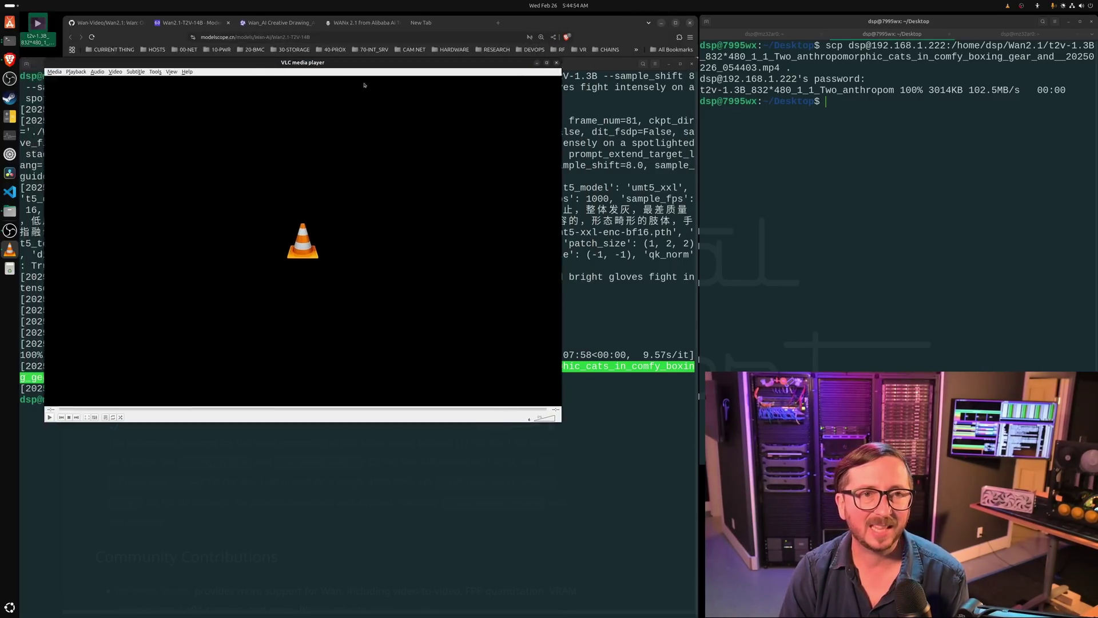
drag(326, 18, 413, 138)
click(113, 492)
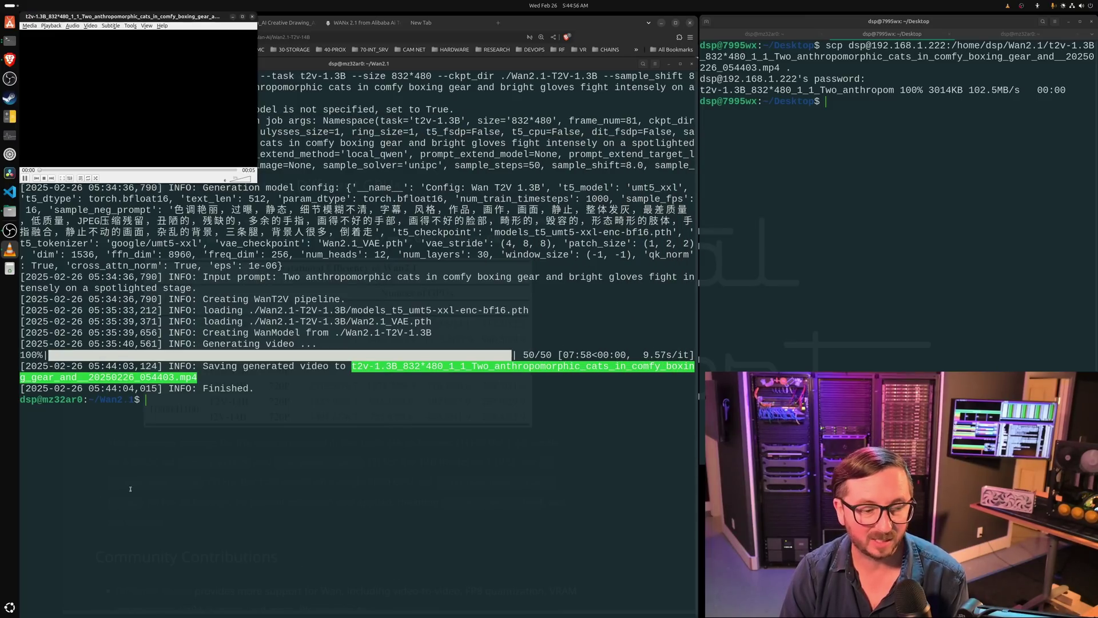
drag(159, 19, 413, 213)
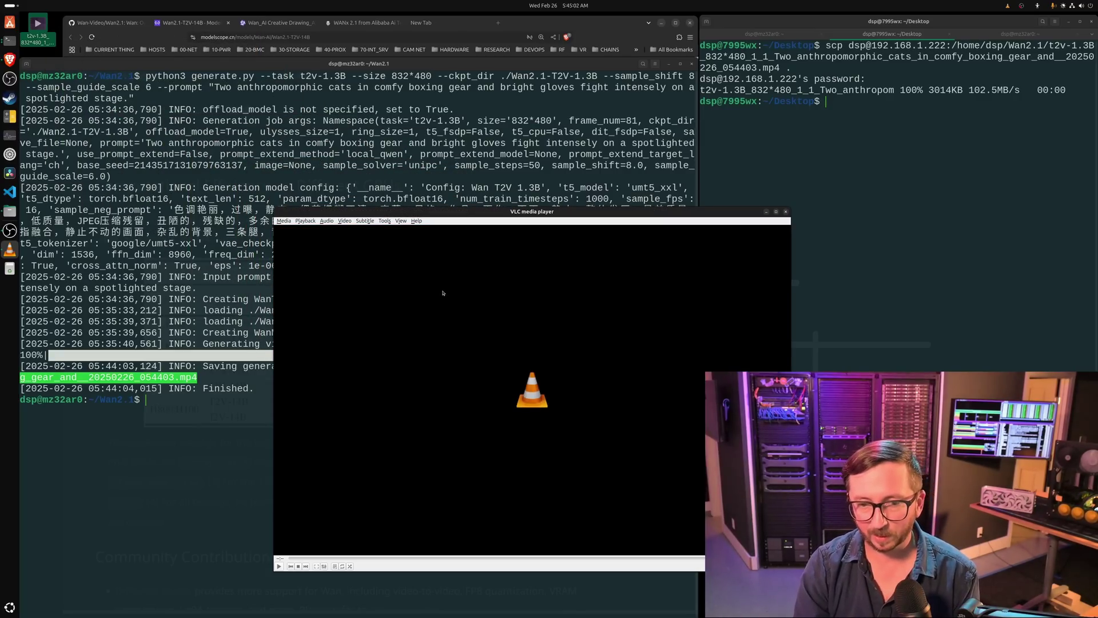
drag(455, 212, 323, 174)
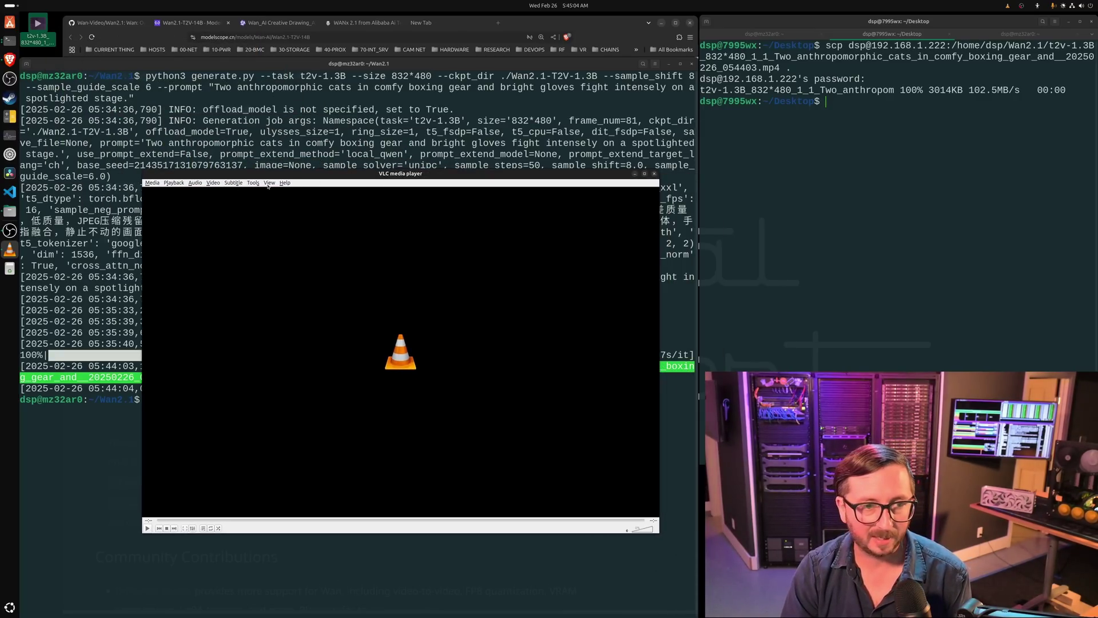
click(269, 185)
View the boxing-cats clip's Codec details in Media Information, then launch the calico kitten generation.
mouse_move(235, 183)
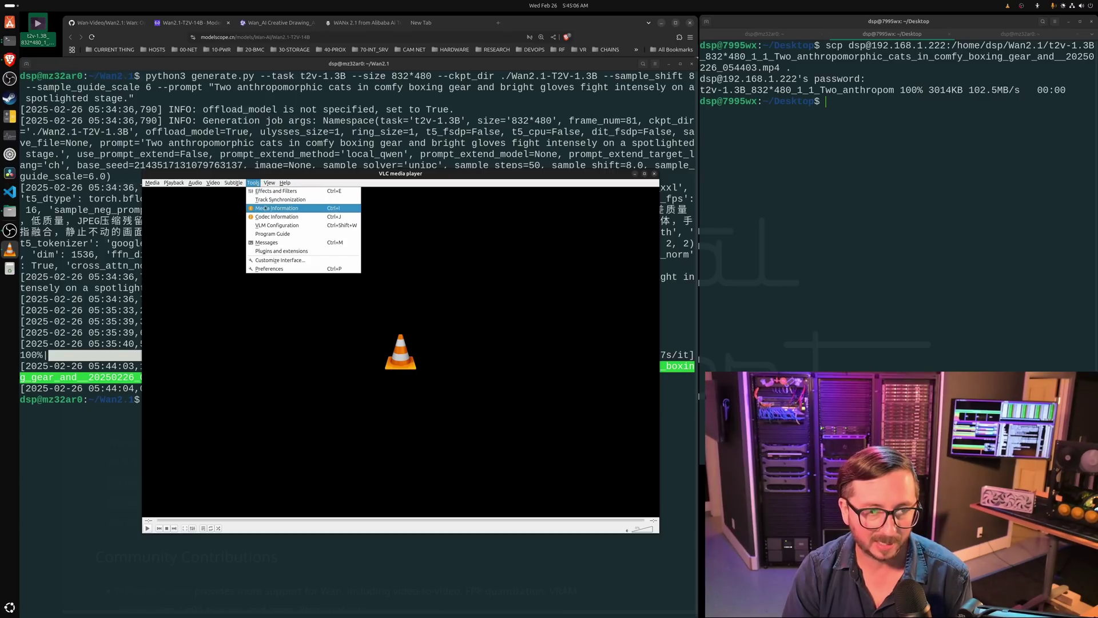
click(264, 210)
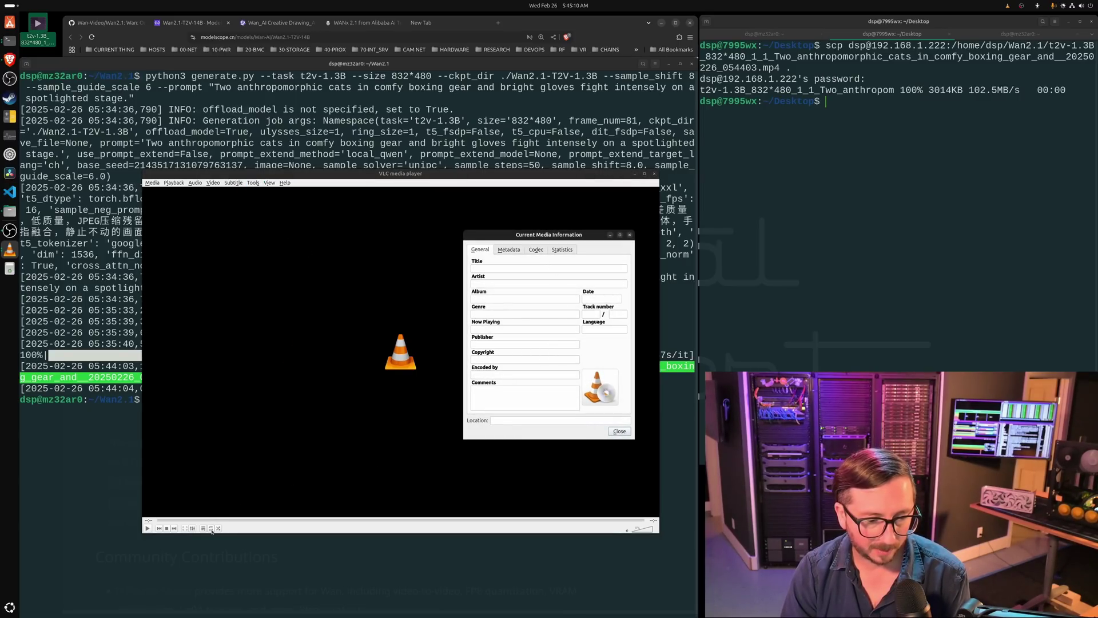
click(148, 528)
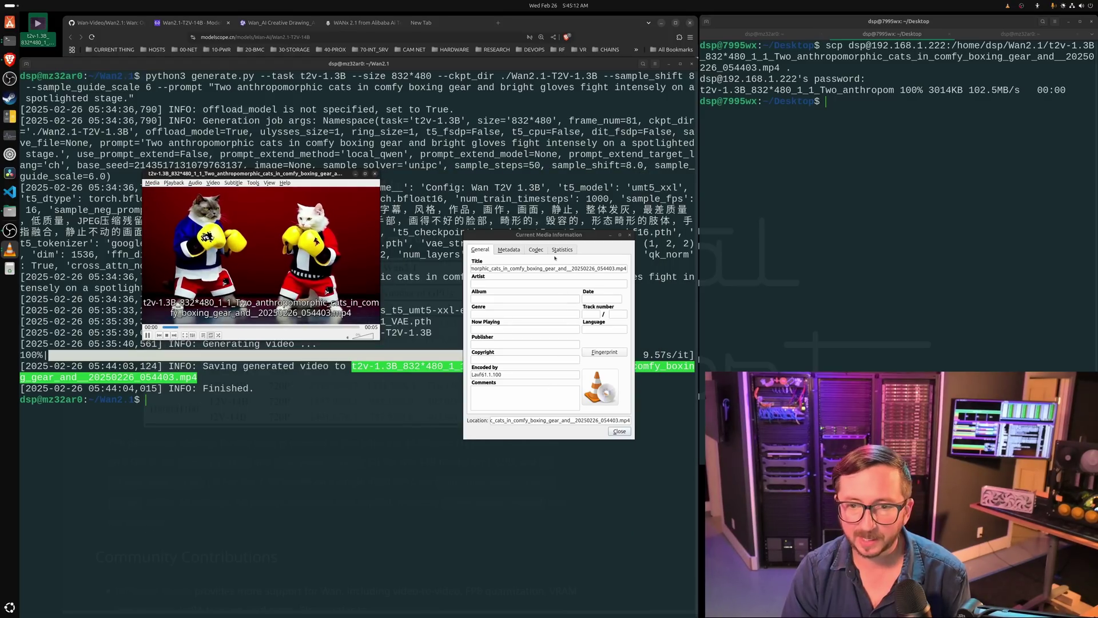
click(536, 250)
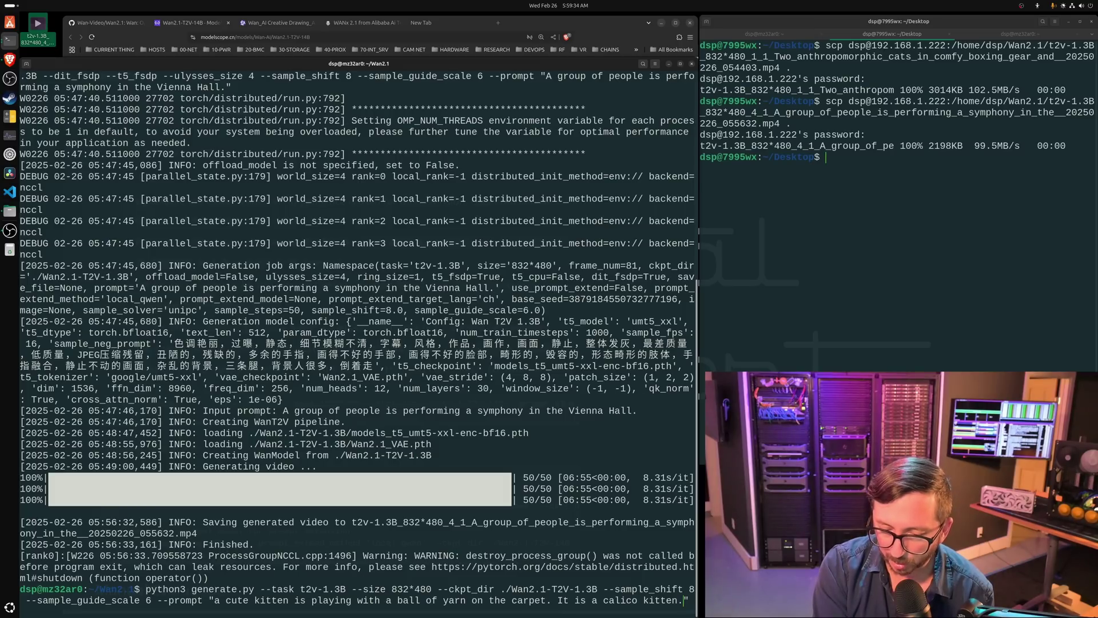
key(Return)
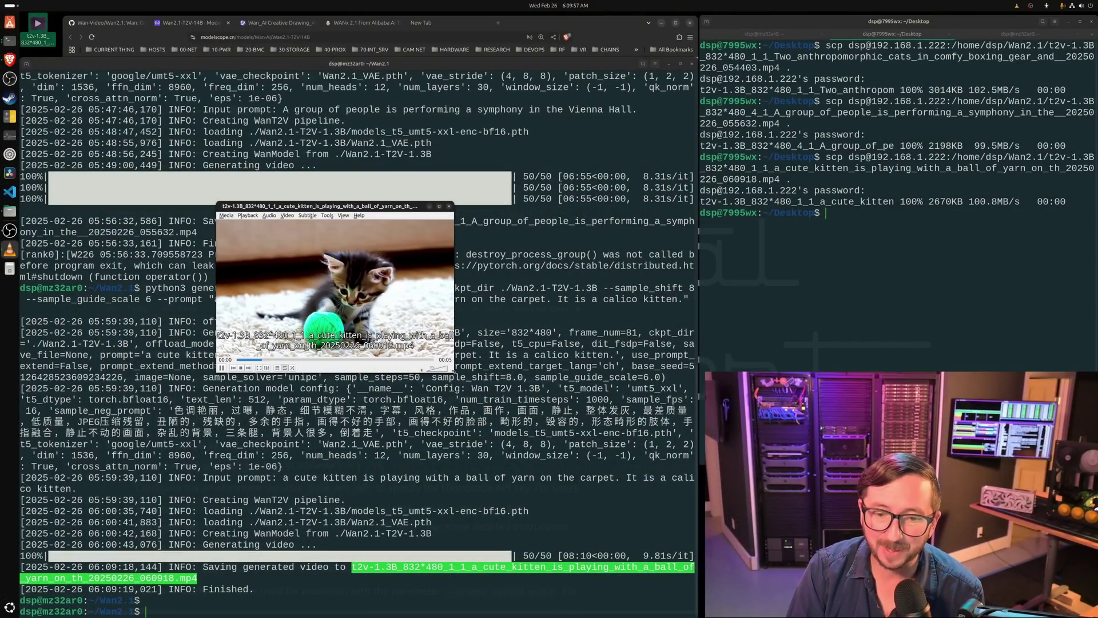
Enlarge the VLC window playing the calico kitten clip.
drag(453, 372, 652, 491)
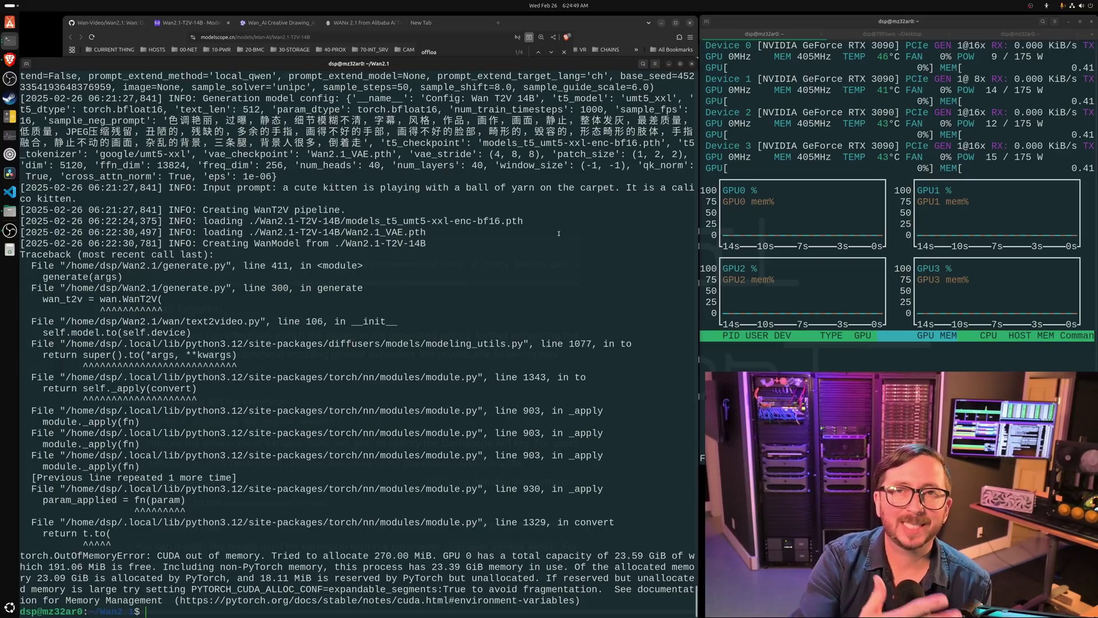
Alt+Tab to Brave at the card's multi-GPU FSDP + xDiT USP inference section.
key(alt+Tab)
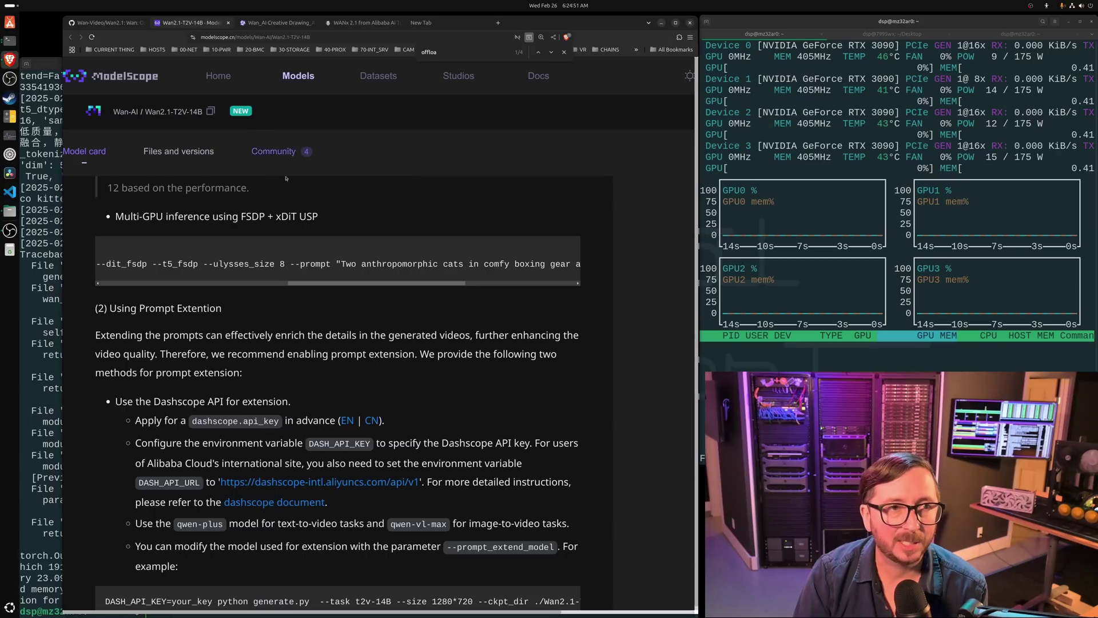
Scroll up and down through the Wan2.1-T2V-14B card's generation instructions on ModelScope.
scroll(560, 408, up, 15)
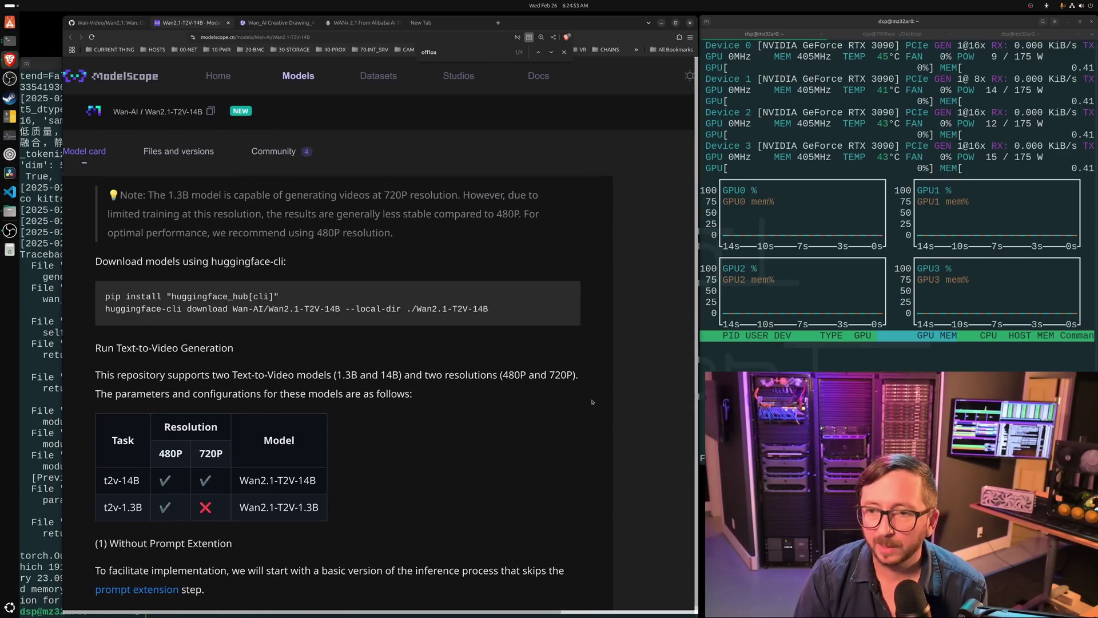
scroll(589, 406, down, 4)
scroll(589, 406, down, 2)
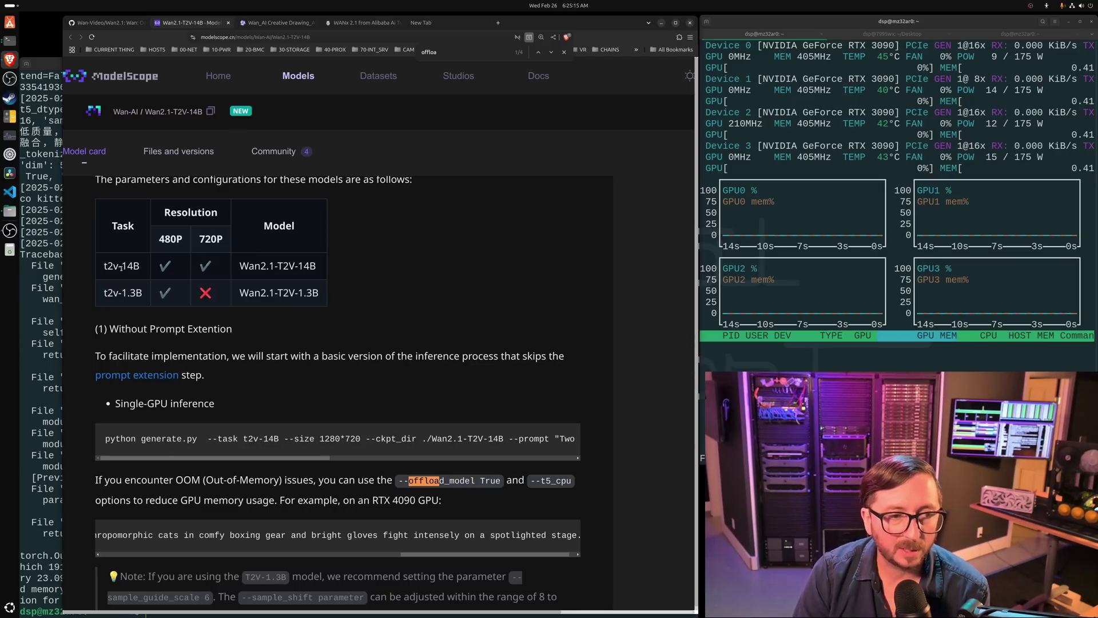
scroll(420, 372, up, 4)
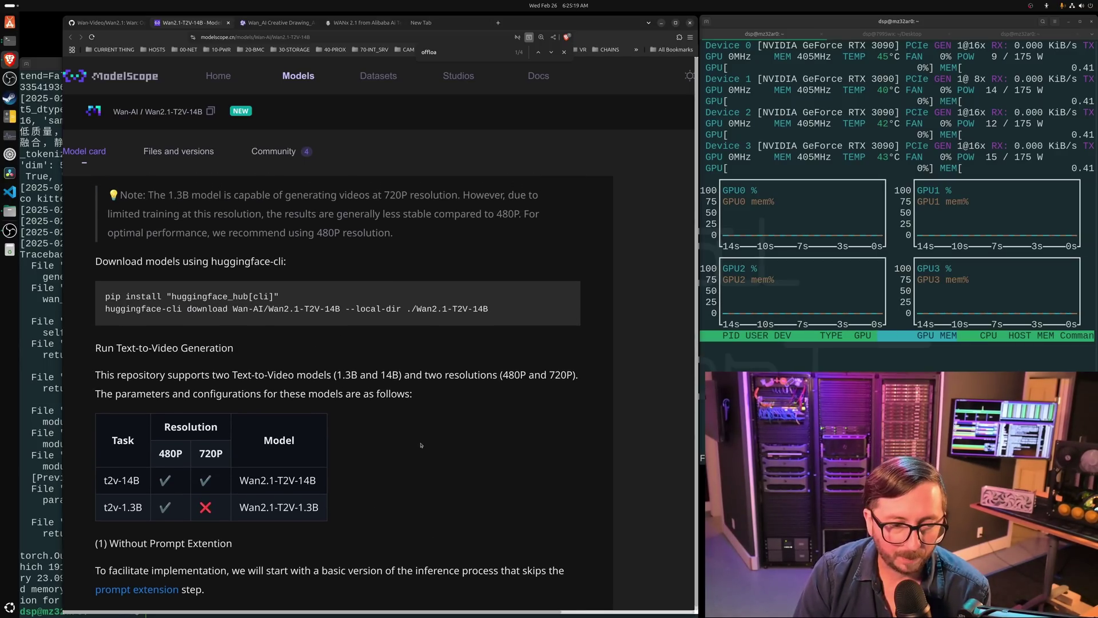
scroll(421, 445, up, 7)
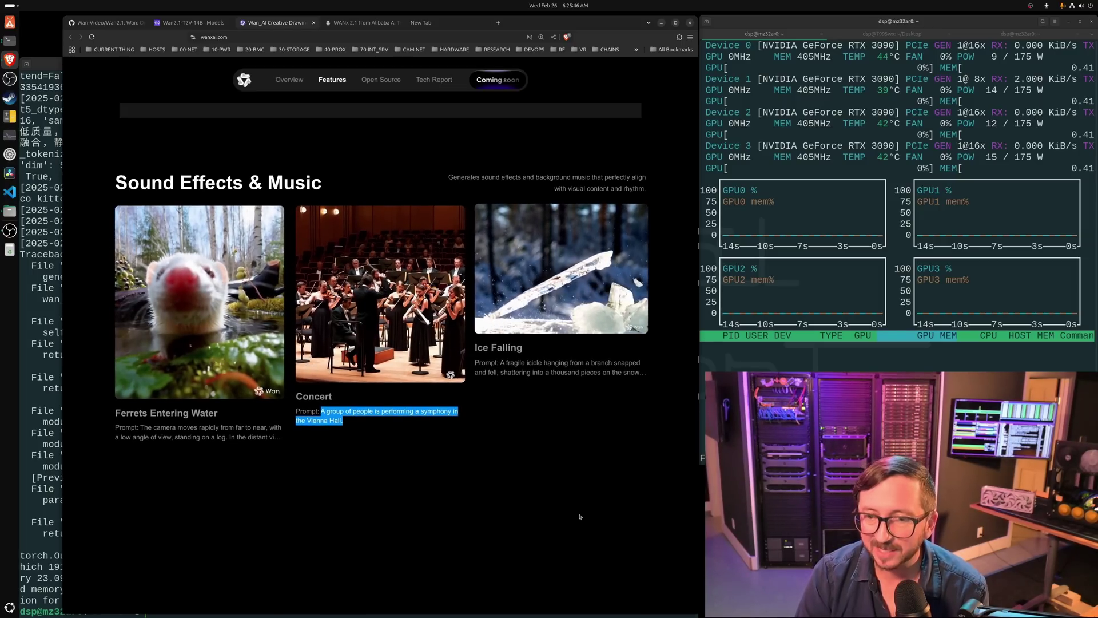
Scroll the wanxai.com page to its Open Source model overview, then switch to the GitHub Wan2.1 README.
scroll(594, 504, down, 5)
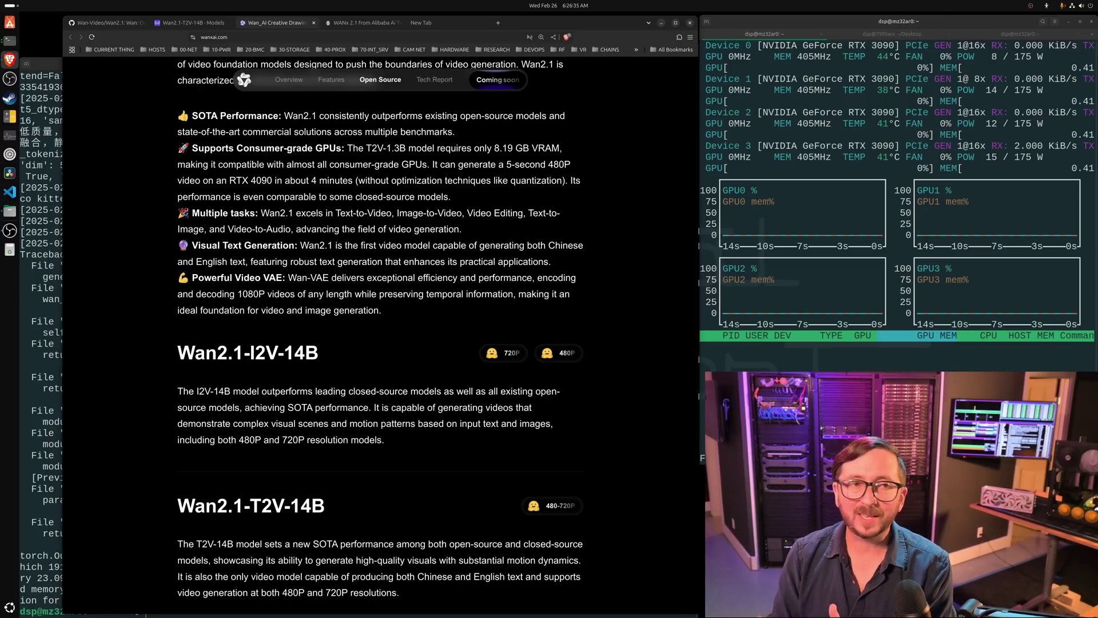
click(107, 23)
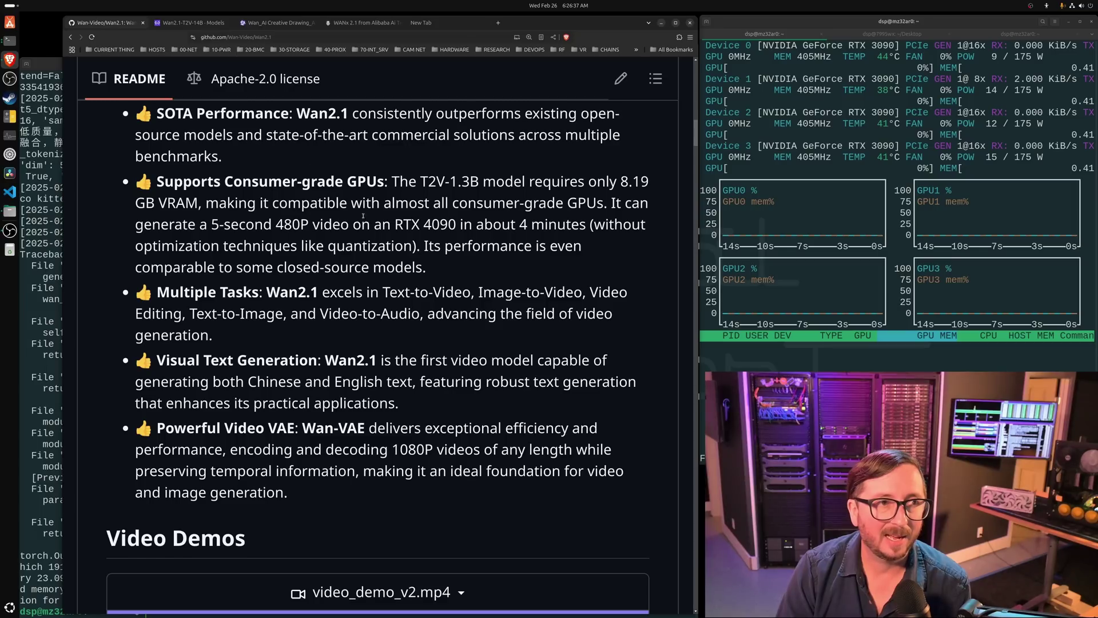
Skim the README's Quickstart, todo list and repo header, then return to the terminal's CUDA out-of-memory error.
scroll(363, 215, down, 20)
scroll(451, 337, up, 4)
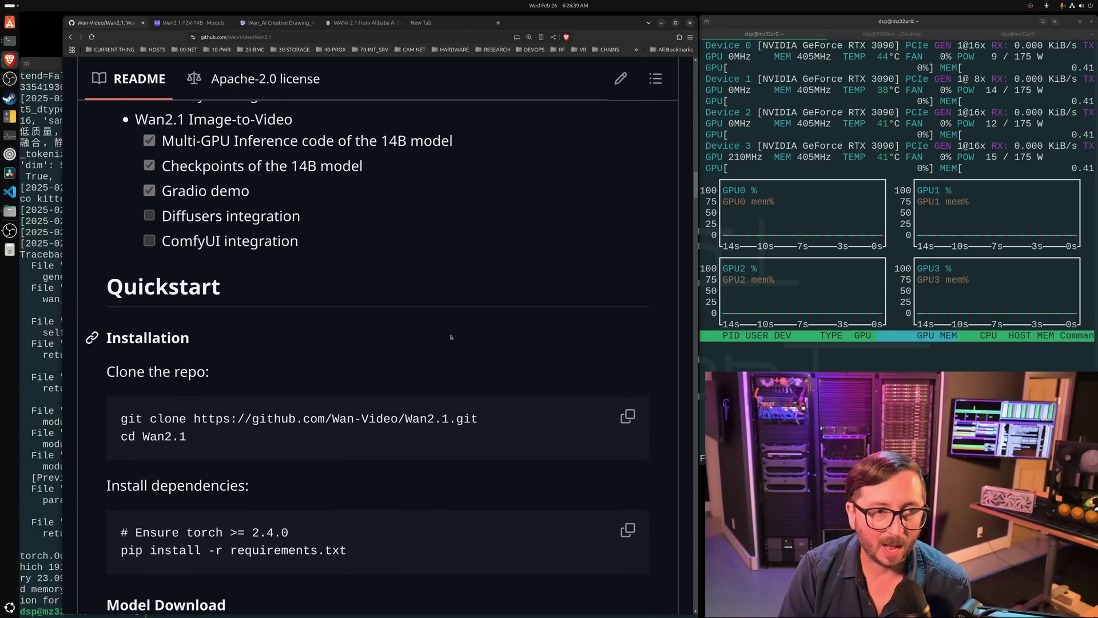
scroll(451, 337, up, 2)
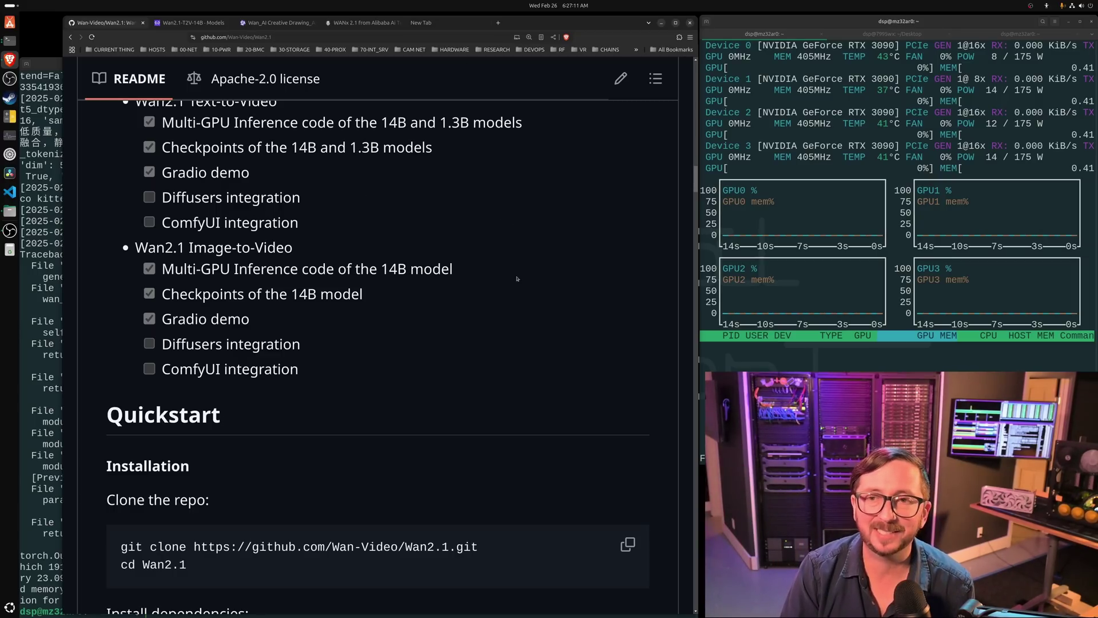
scroll(508, 289, up, 20)
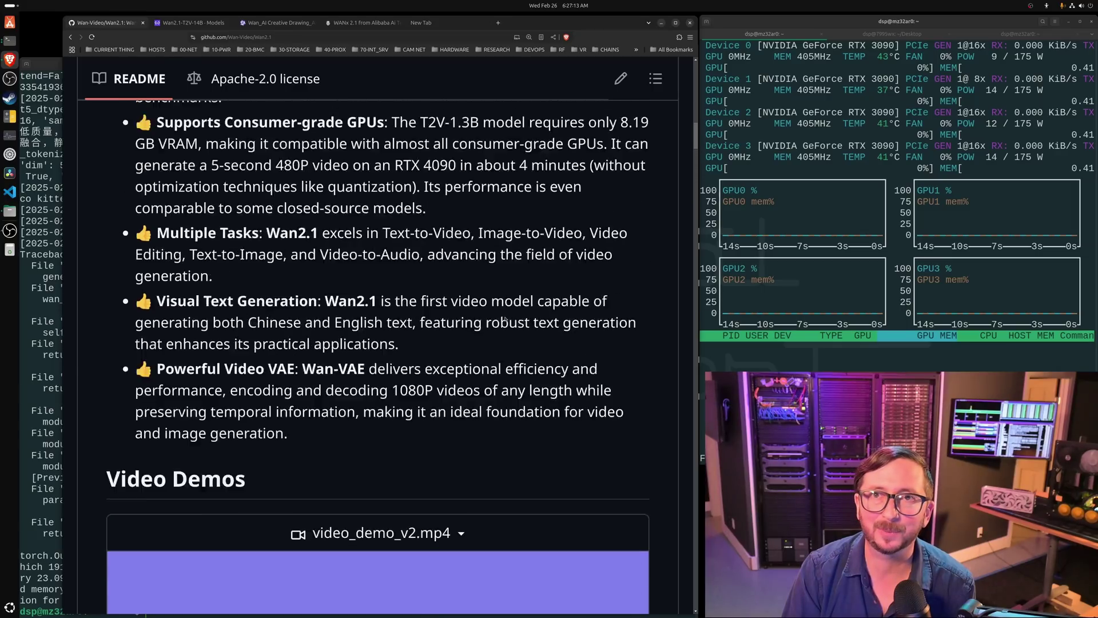
scroll(503, 323, up, 10)
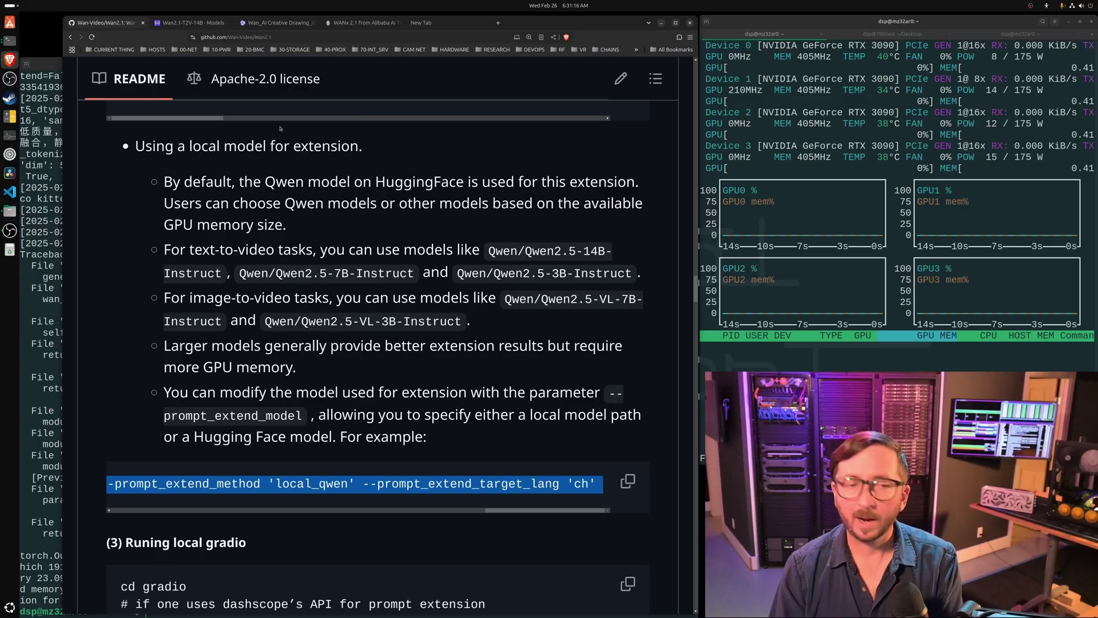
key(alt+Tab)
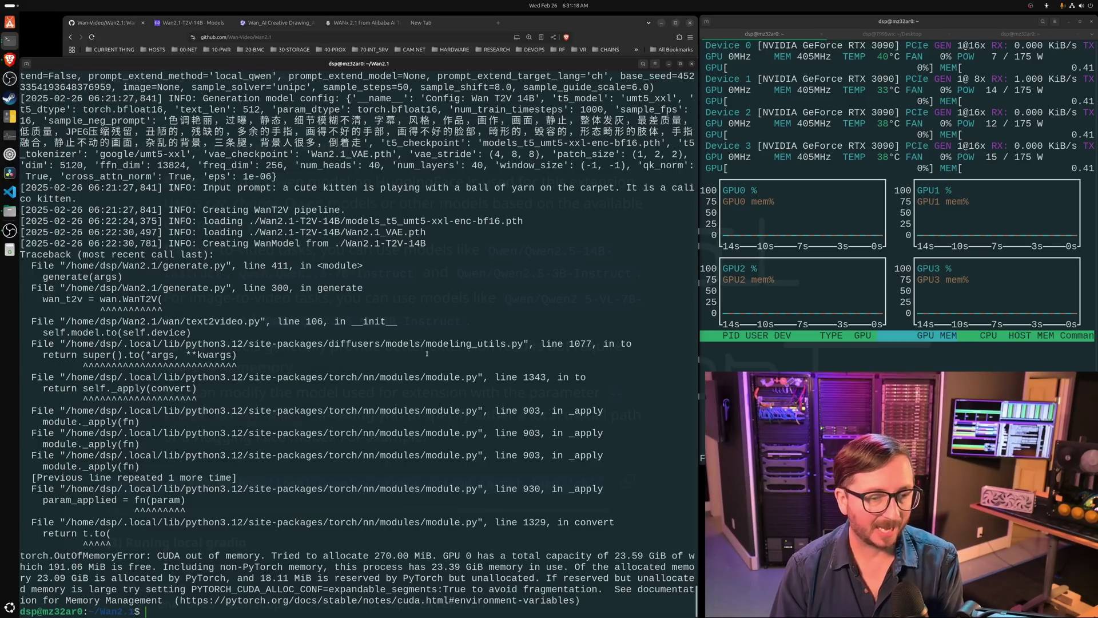
Rerun the t2v-1.3B calico kitten generation with --use_prompt_extend and the target language changed from 'ch' to 'en'.
text(torchrun --nproc_per_node=4 generate.py --task t2v-14B --size 832*480 --ckpt_dir ./Wan2.1-T2V-14B --dit_fsdp --t5_fsdp --ulysses_size 4 --offload_model True --t5_cpu --sample_shift 8 --sample_guide_scale 6 --prompt "a cute kitten is playing with a ball of yarn on the carpet. It is a calico kitten.")
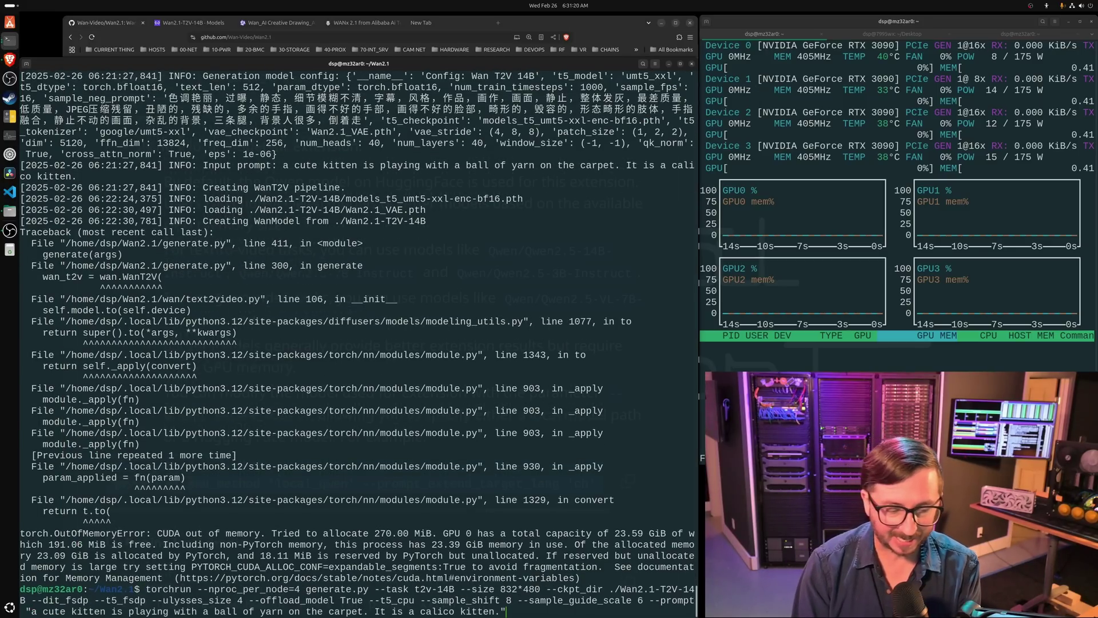
key(Up)
key(Up)
key(Up)
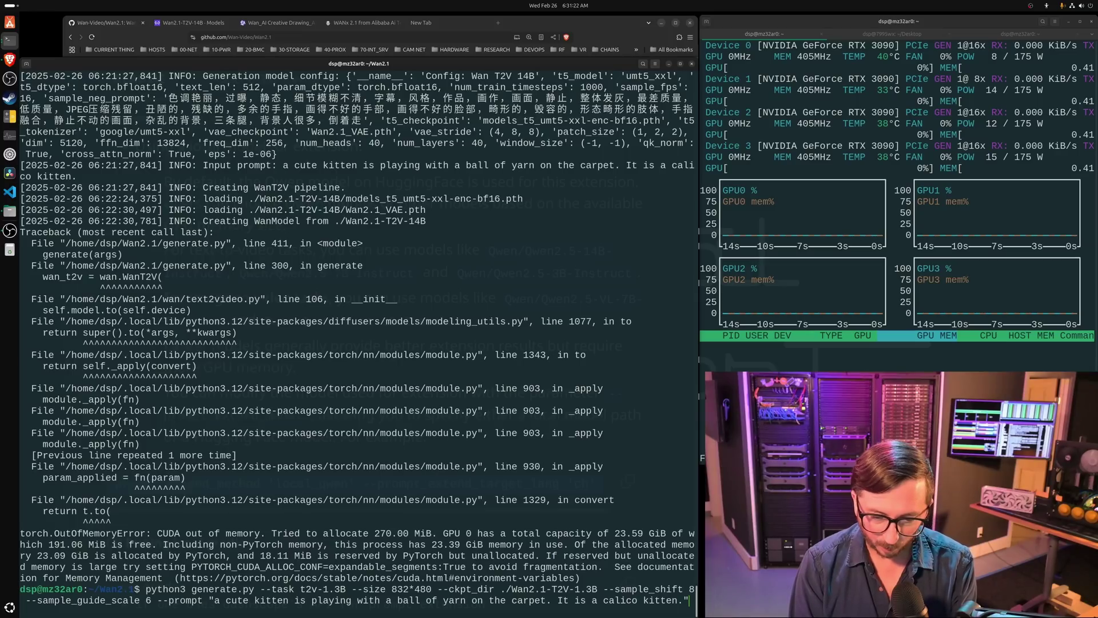
right_click(418, 331)
click(440, 356)
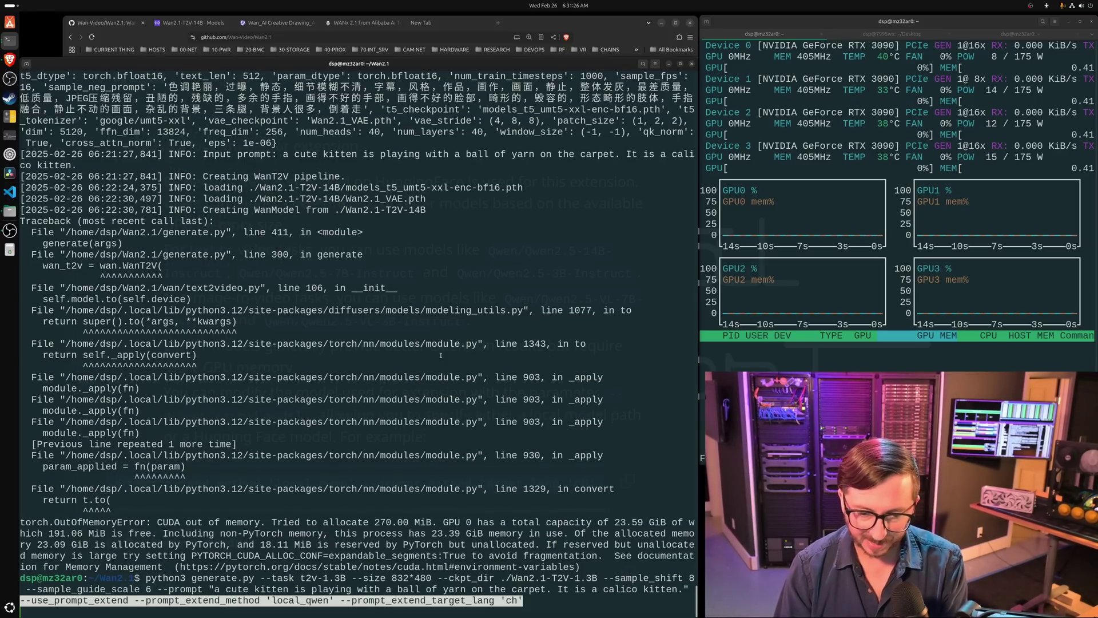
key(Return)
key(Left)
key(BackSpace)
key(BackSpace)
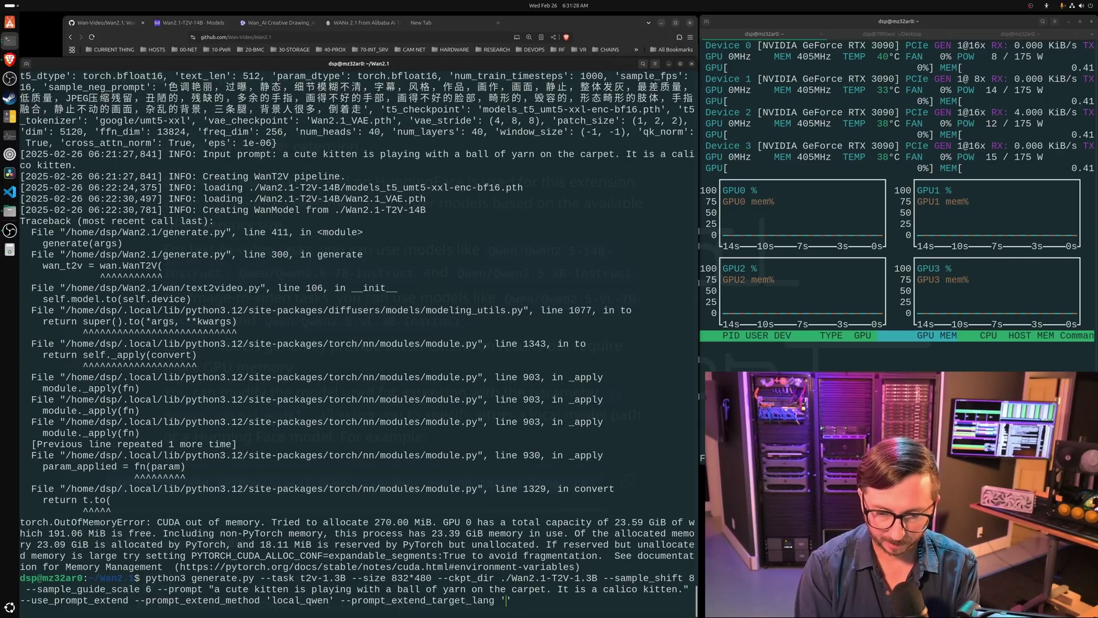
text(en)
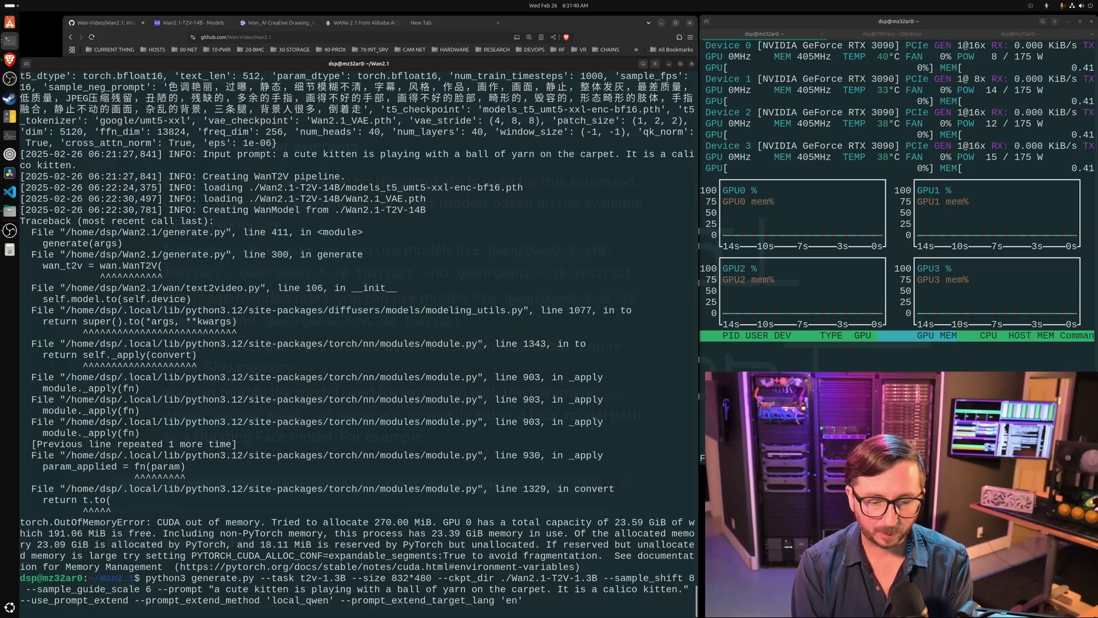
key(Return)
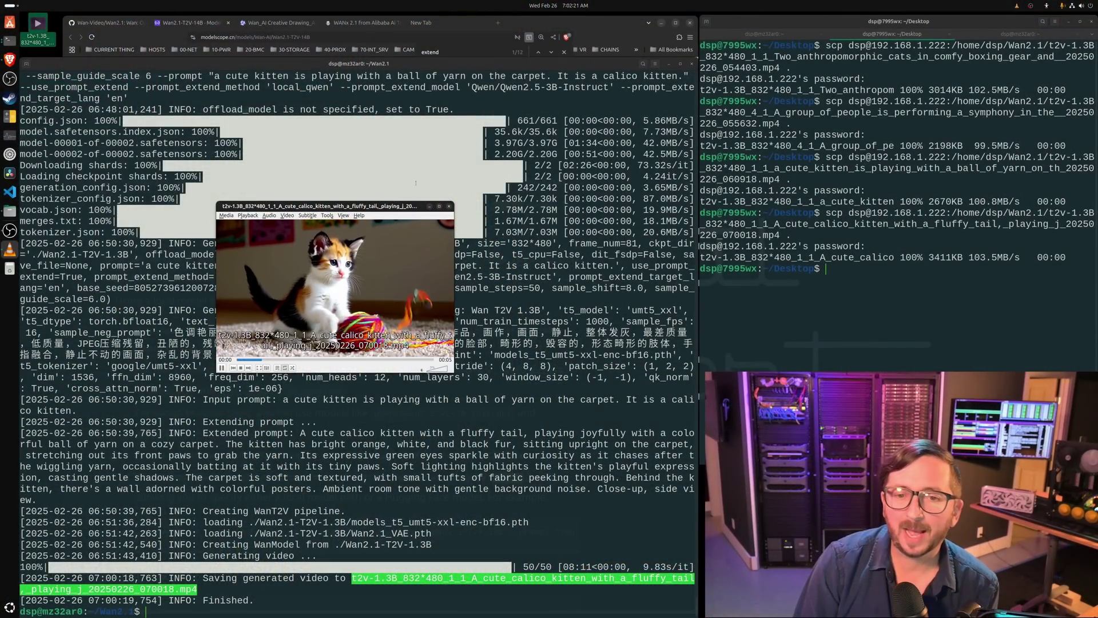
Close the VLC window playing the calico kitten yarn clip.
click(449, 206)
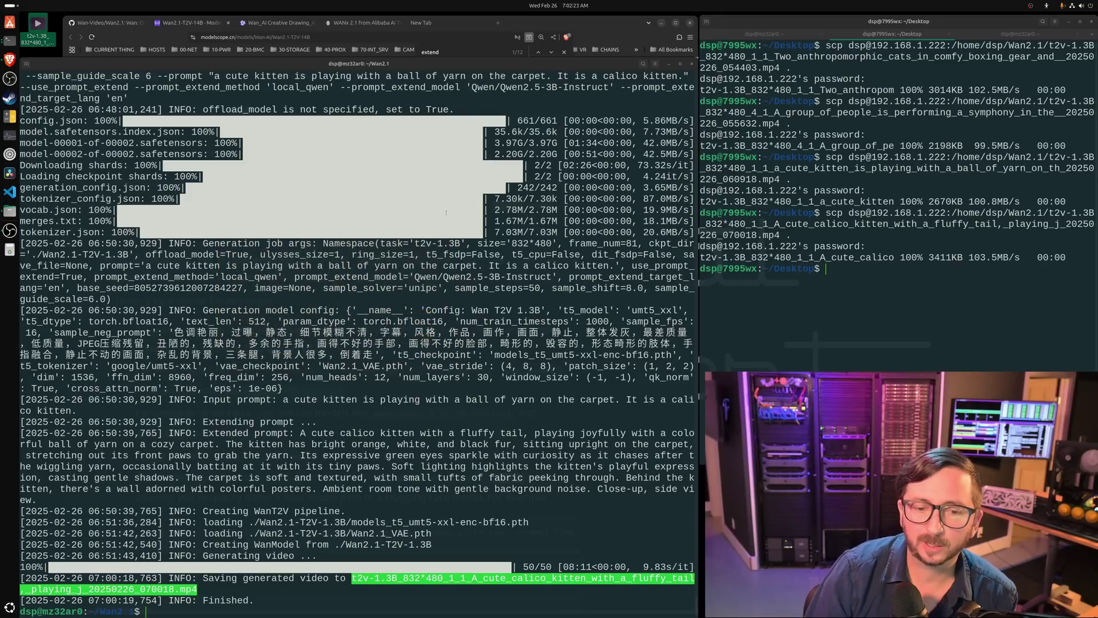